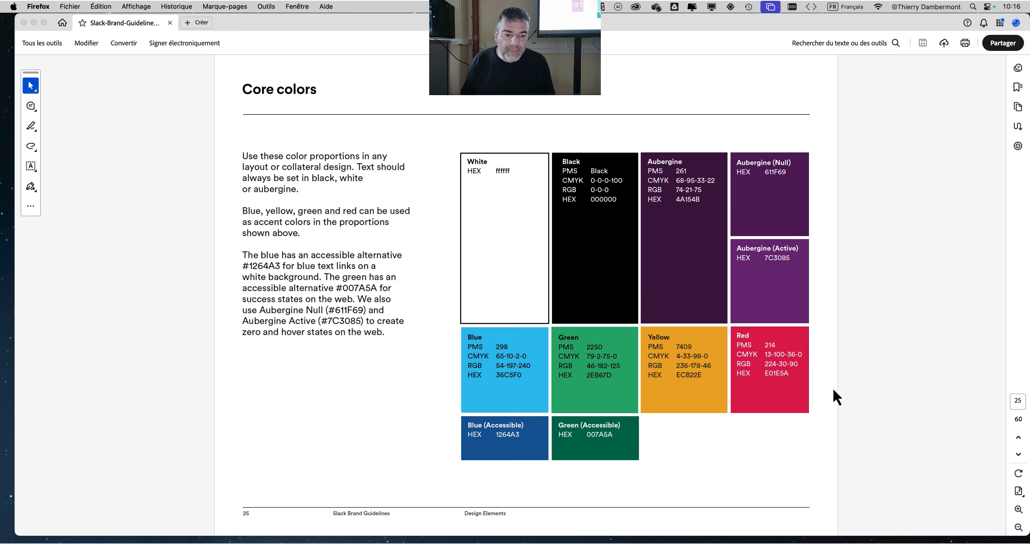
- Switch to Adobe Illustrator 2025 and widen its window to the full width of the screen
mouse_move(12, 298)
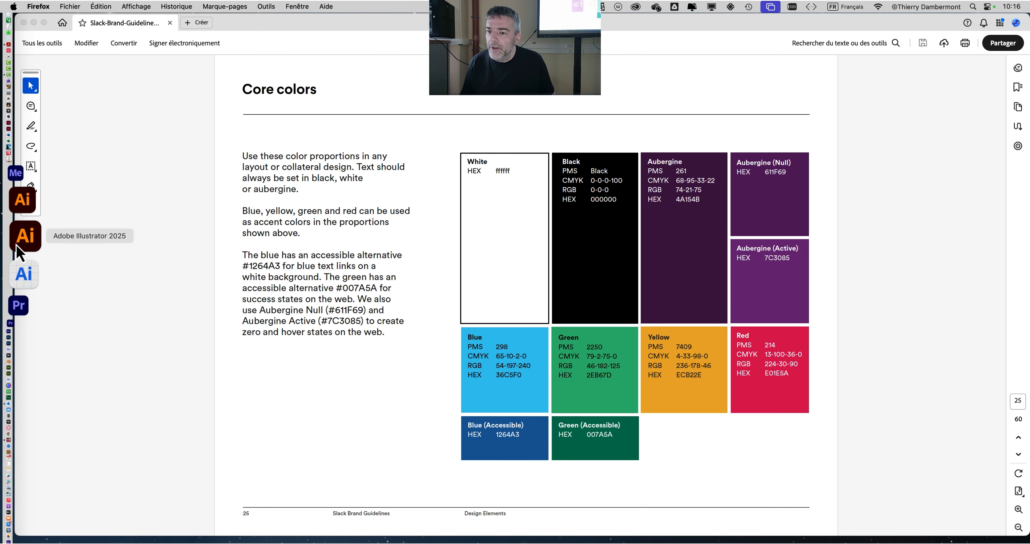
left_click(17, 247)
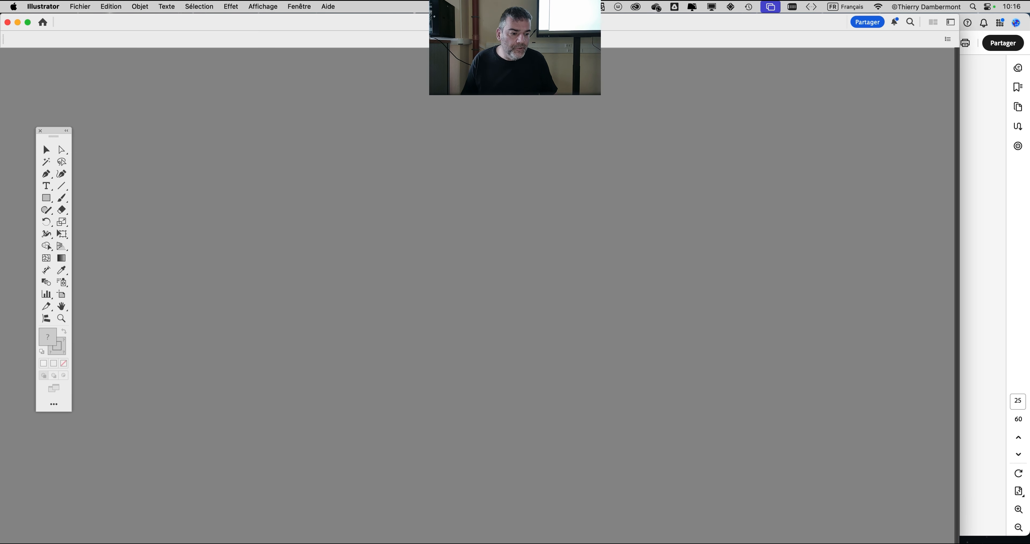
left_click_drag(959, 543, 1029, 543)
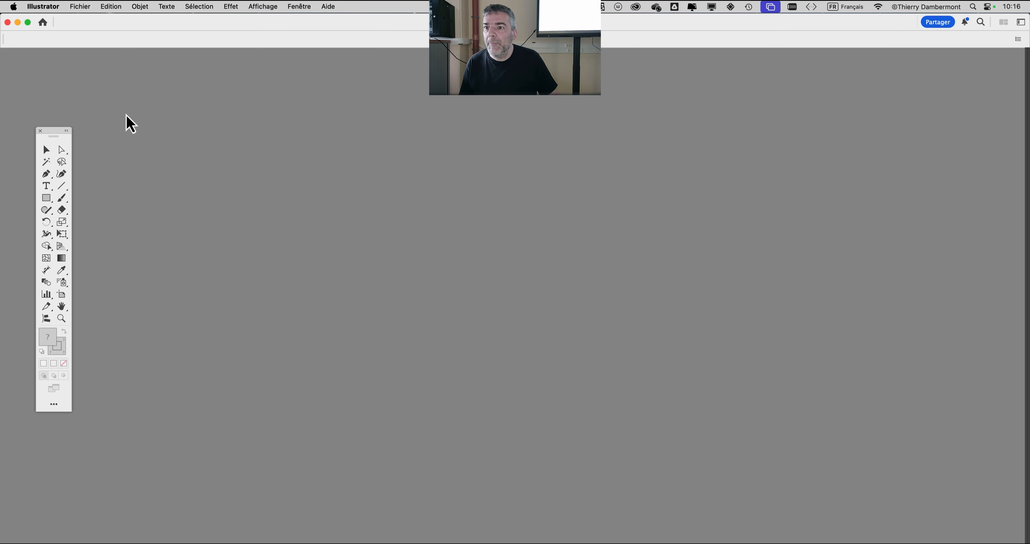
- Create a new print document from the Lettre preset in landscape orientation, 279,4 x 215,9 mm
left_click(82, 7)
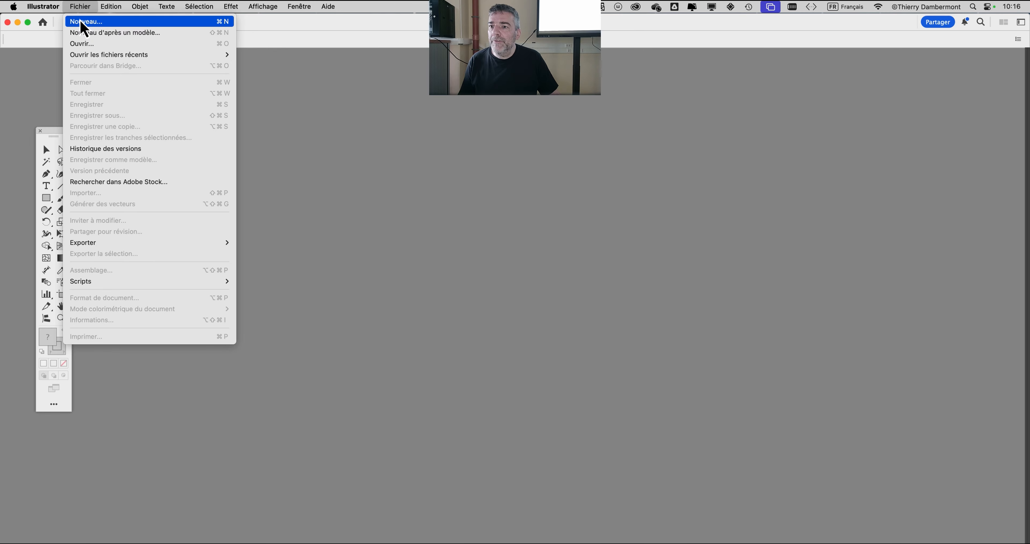
left_click(82, 11)
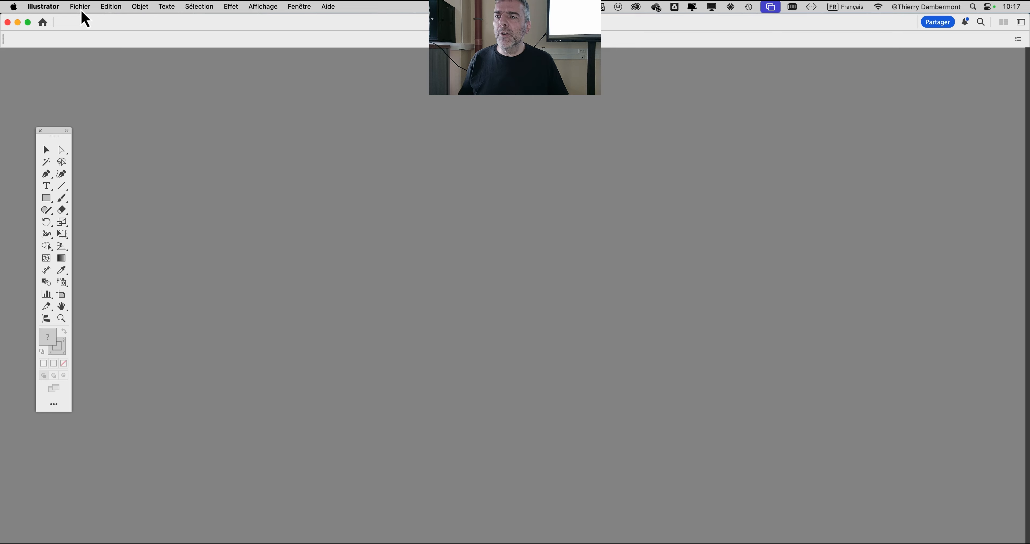
left_click(83, 12)
left_click(82, 12)
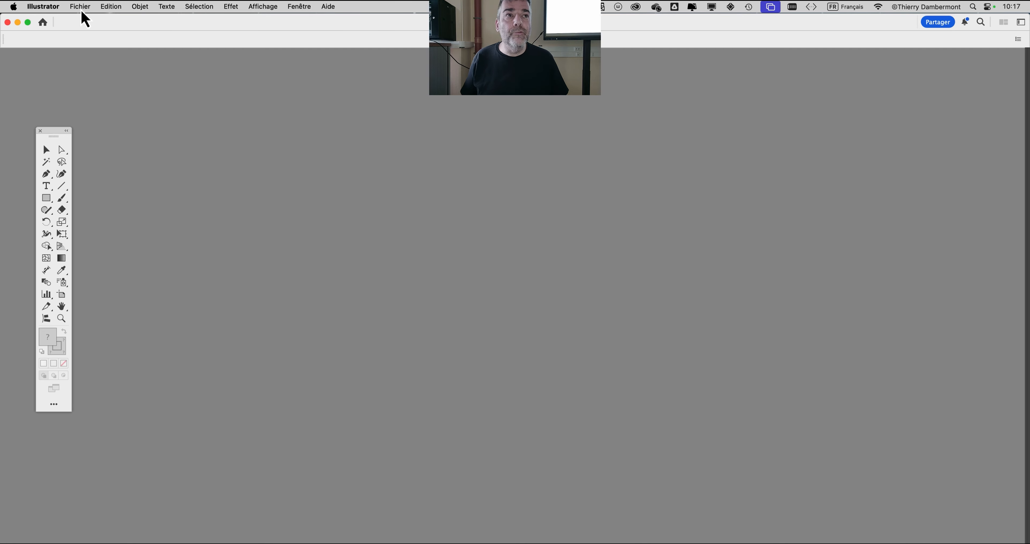
left_click(82, 12)
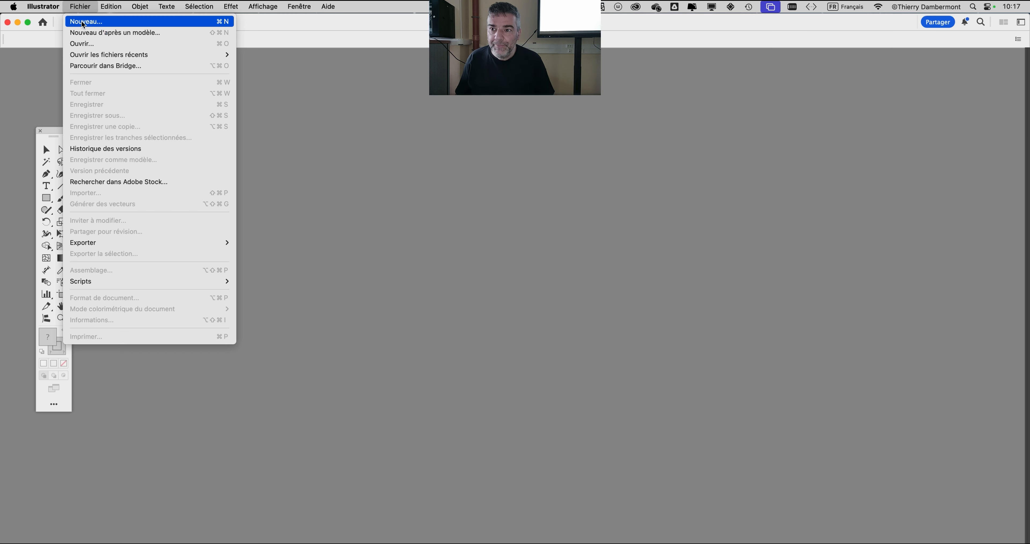
left_click(84, 28)
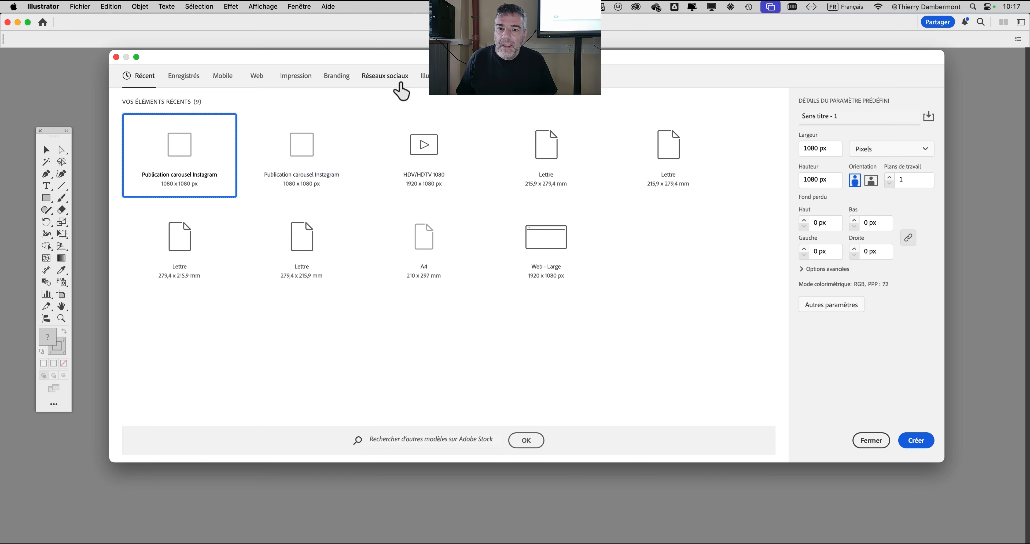
left_click(296, 82)
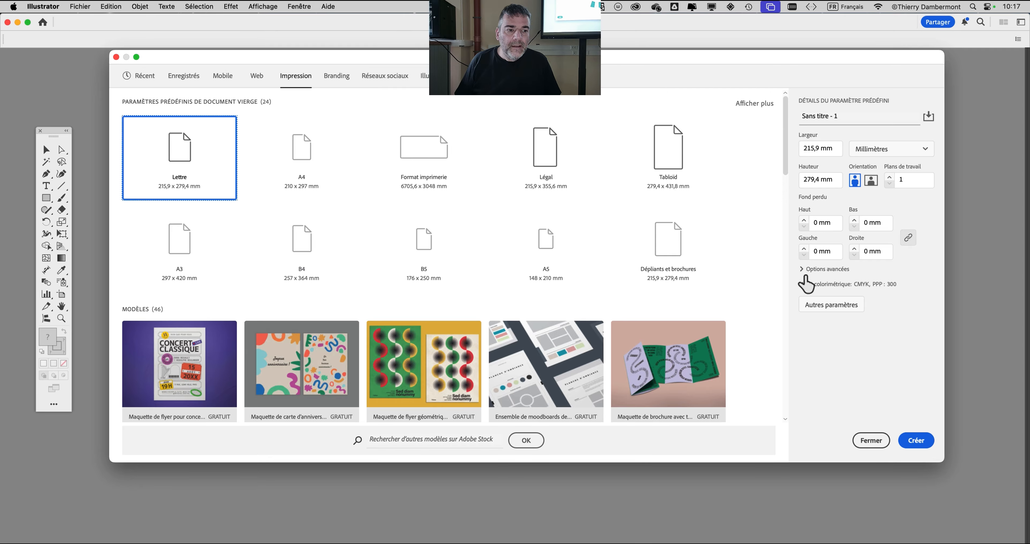
left_click(869, 182)
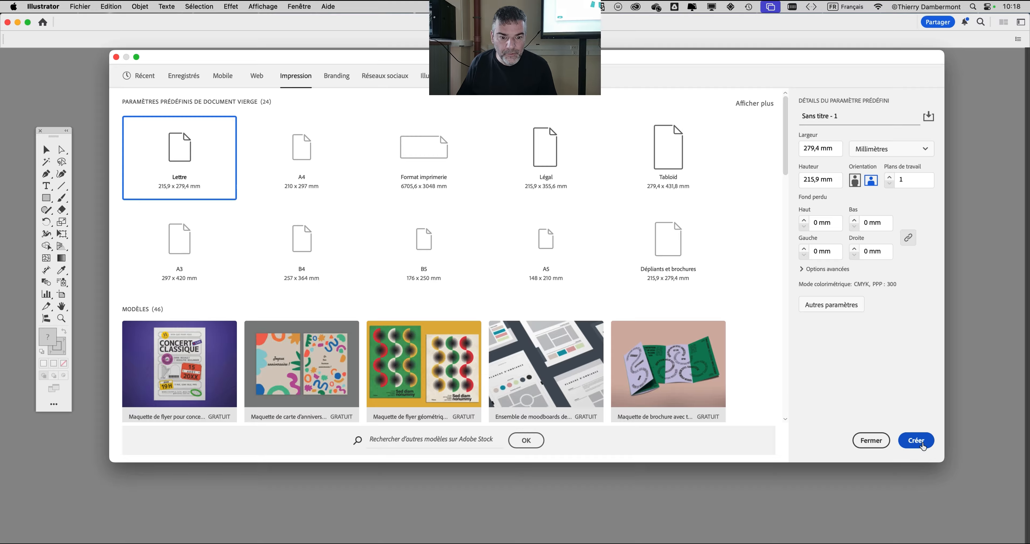
left_click(916, 441)
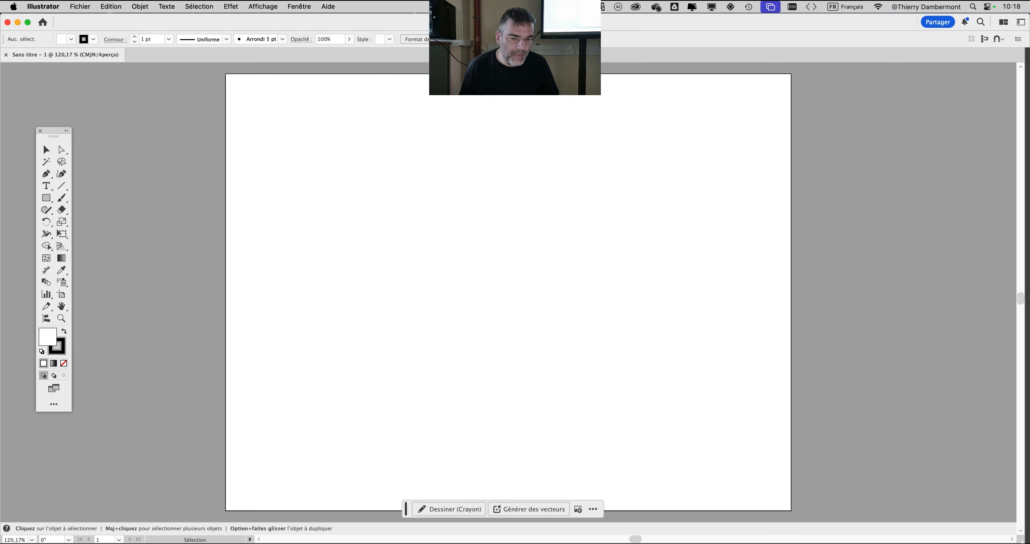
- Show the swatches (Nuancier), make the panel more compact and place it beside the artboard
left_click(308, 7)
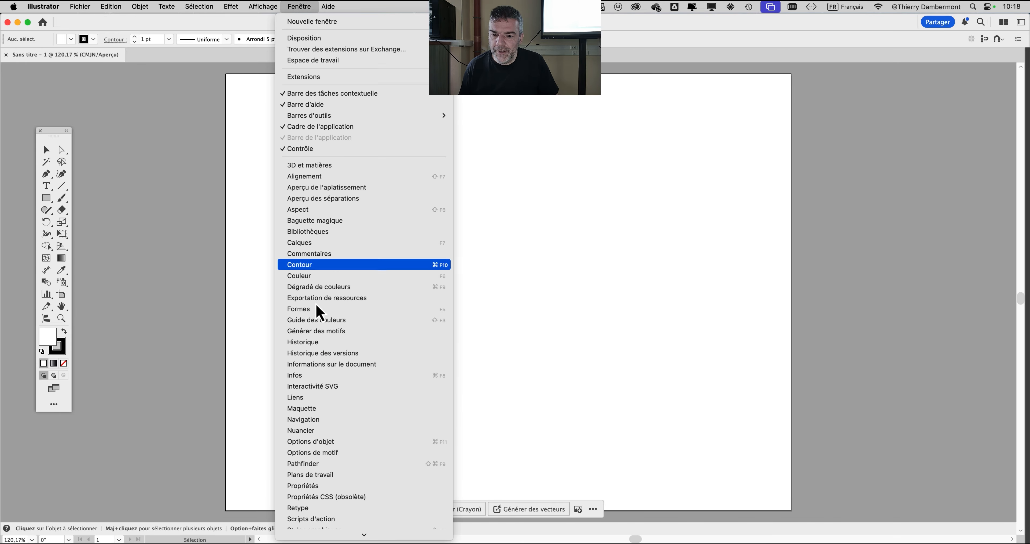
left_click(314, 433)
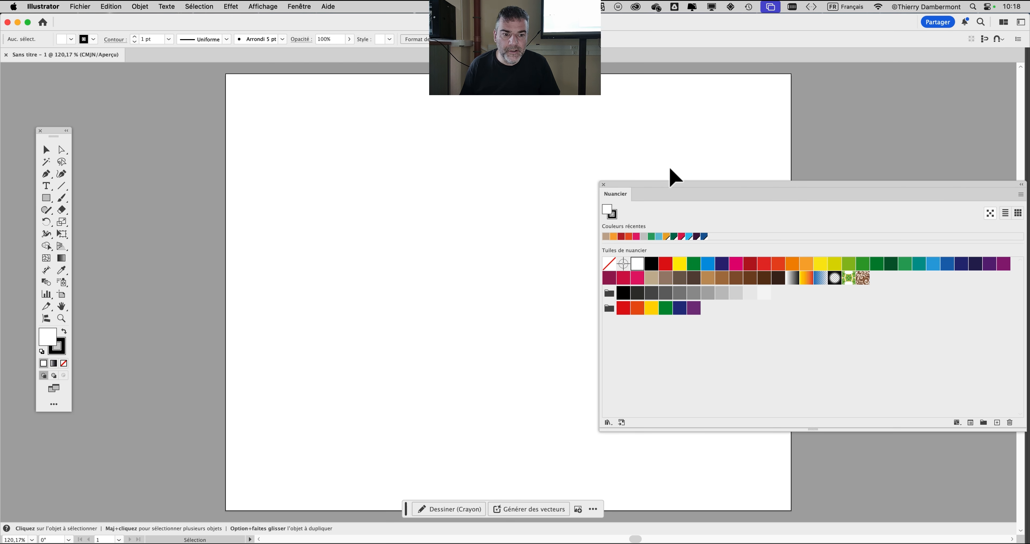
left_click_drag(623, 186, 543, 76)
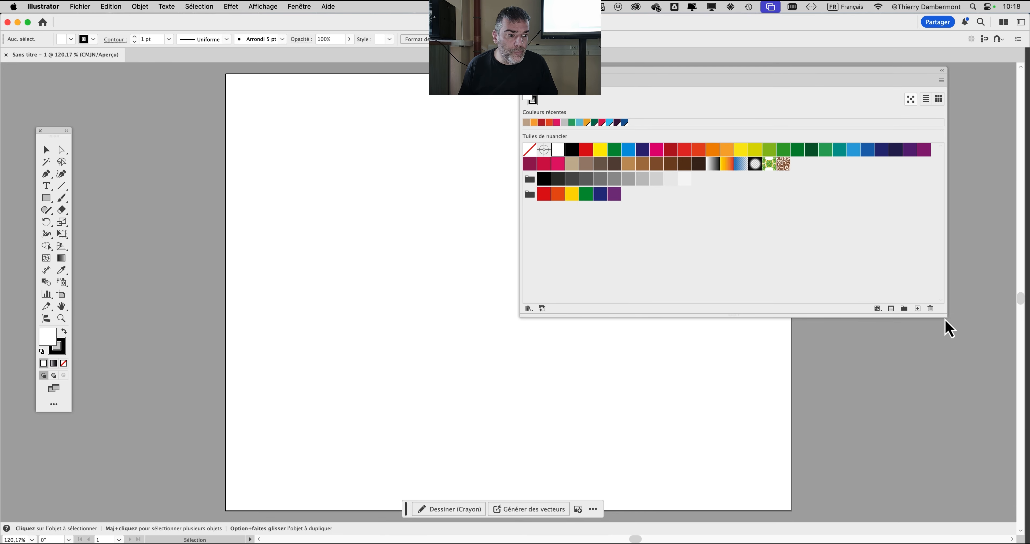
left_click_drag(945, 318, 741, 294)
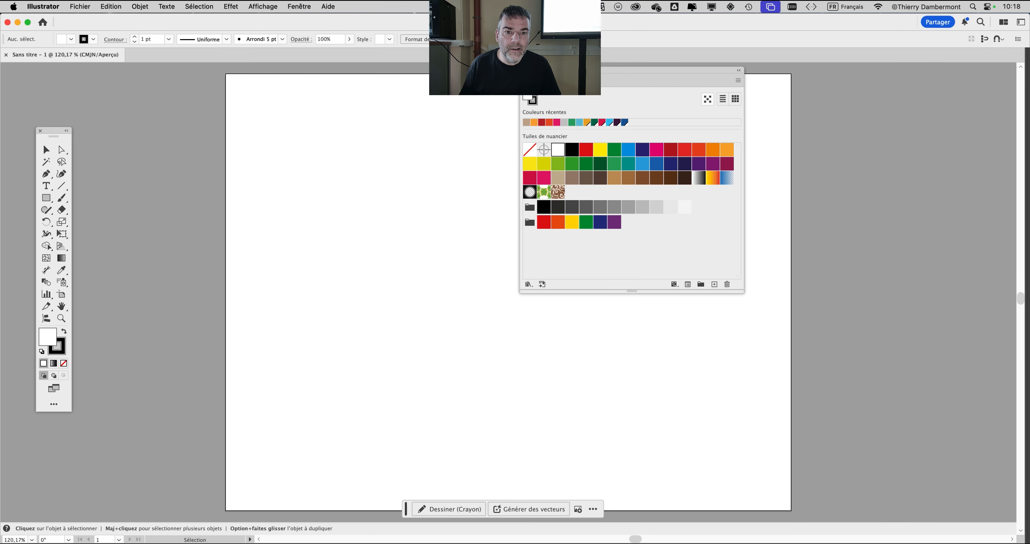
left_click_drag(584, 79, 742, 92)
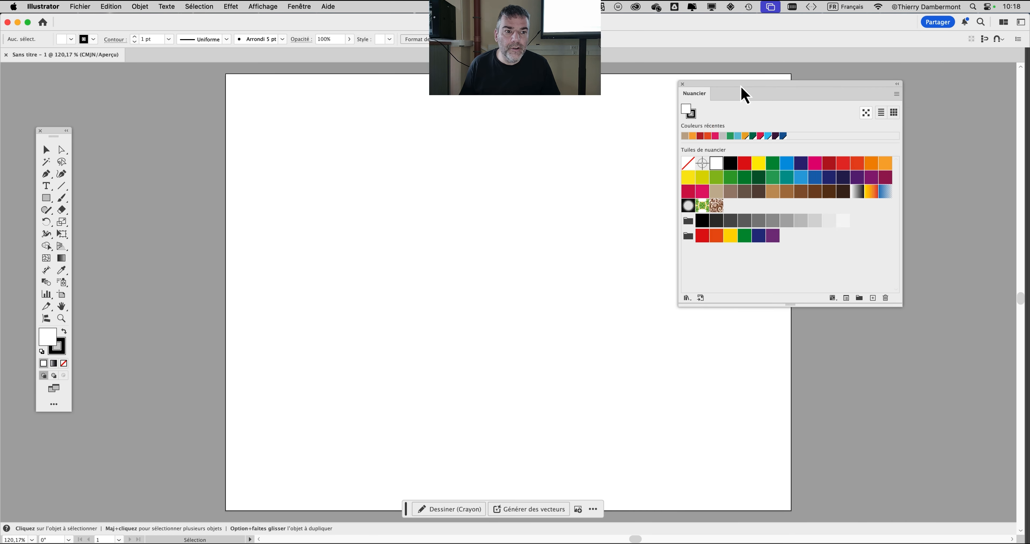
left_click_drag(423, 154, 291, 149)
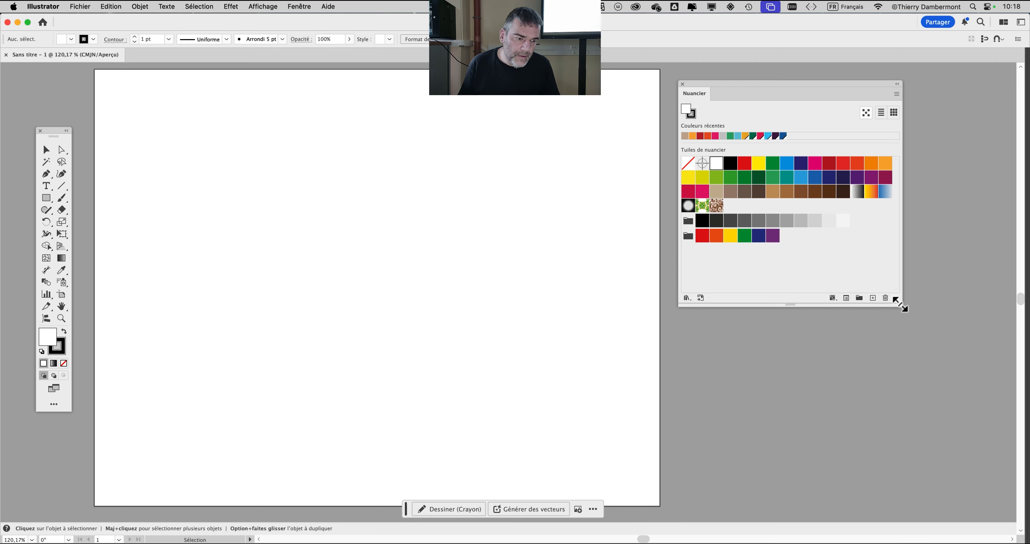
left_click_drag(901, 307, 859, 324)
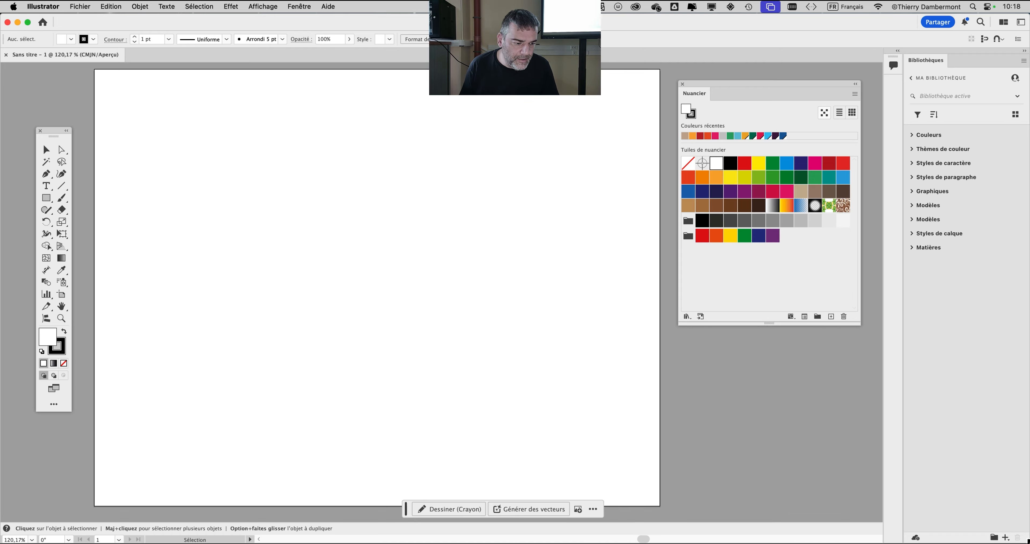
- Narrow the Illustrator window to about two thirds of the screen, hide the libraries and move the swatches over the artboard
left_click_drag(1027, 542, 660, 498)
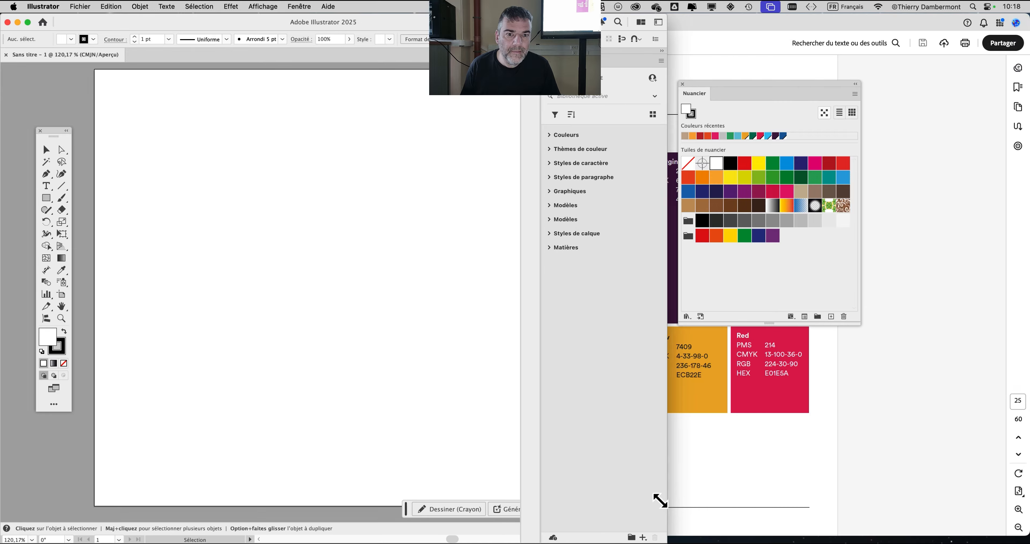
key("shift+Tab")
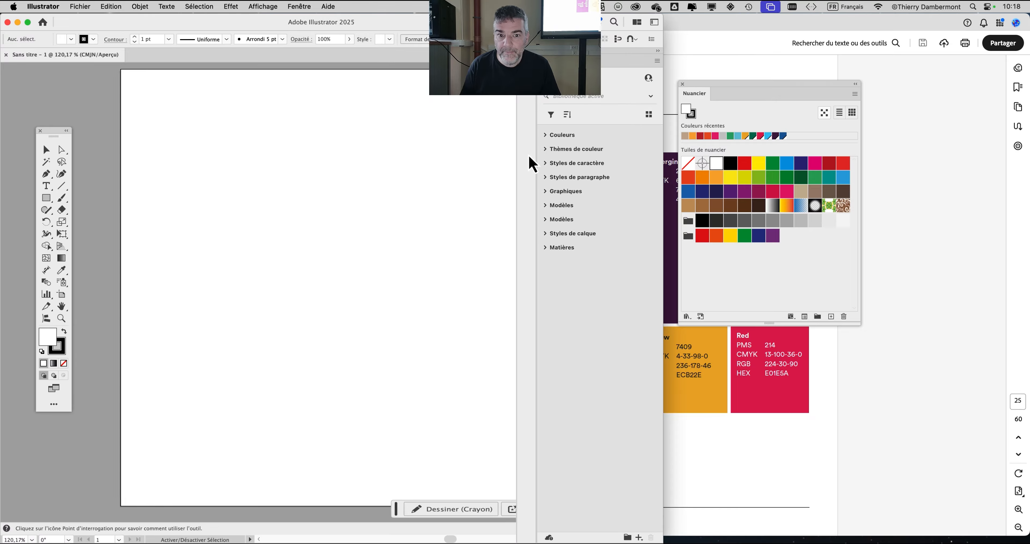
key("shift+Tab")
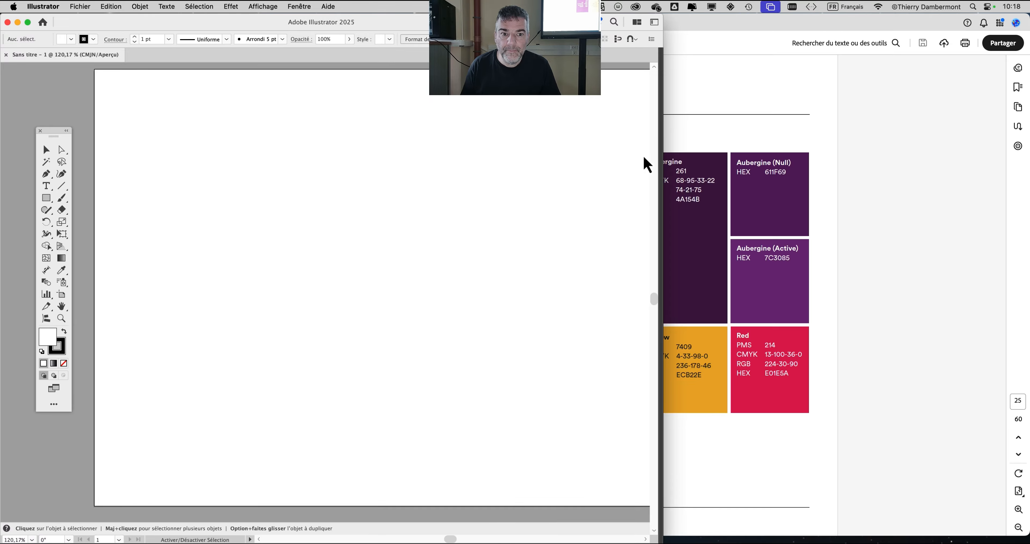
left_click(308, 7)
left_click(348, 430)
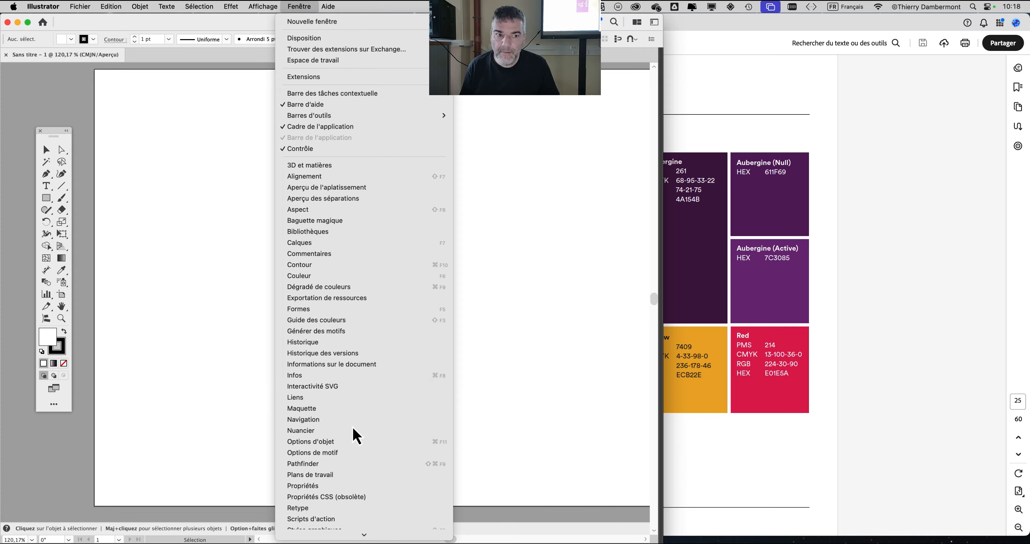
left_click_drag(712, 85, 257, 93)
- Arrange the Acrobat and Illustrator windows so the Slack core colors are readable beside the Illustrator document
left_click(722, 34)
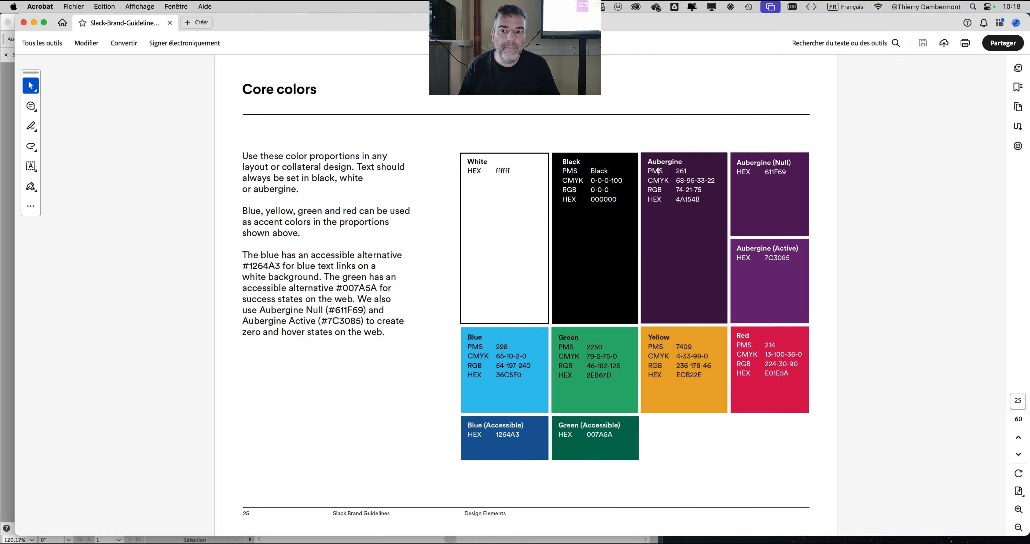
left_click_drag(334, 28, 541, 25)
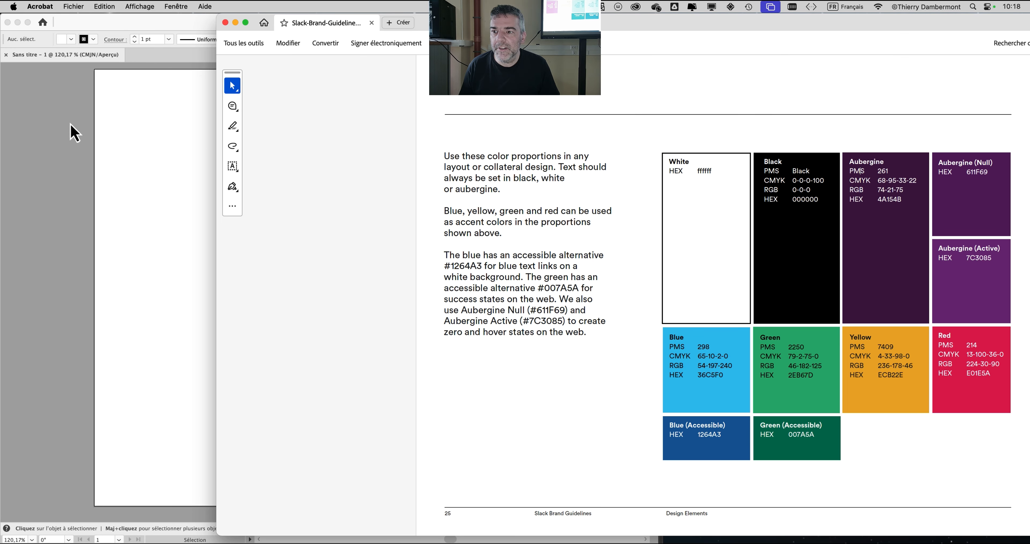
left_click(71, 133)
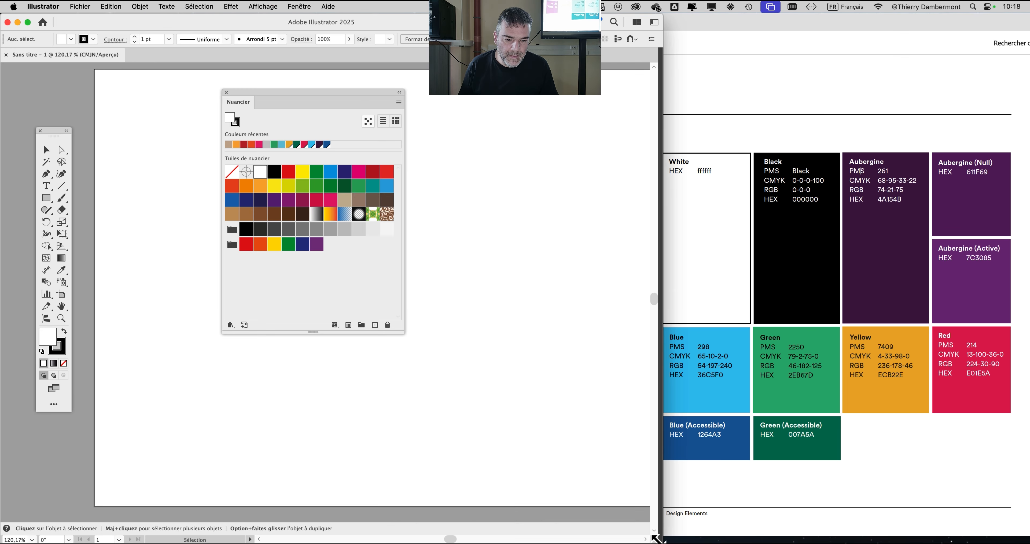
left_click_drag(657, 539, 647, 519)
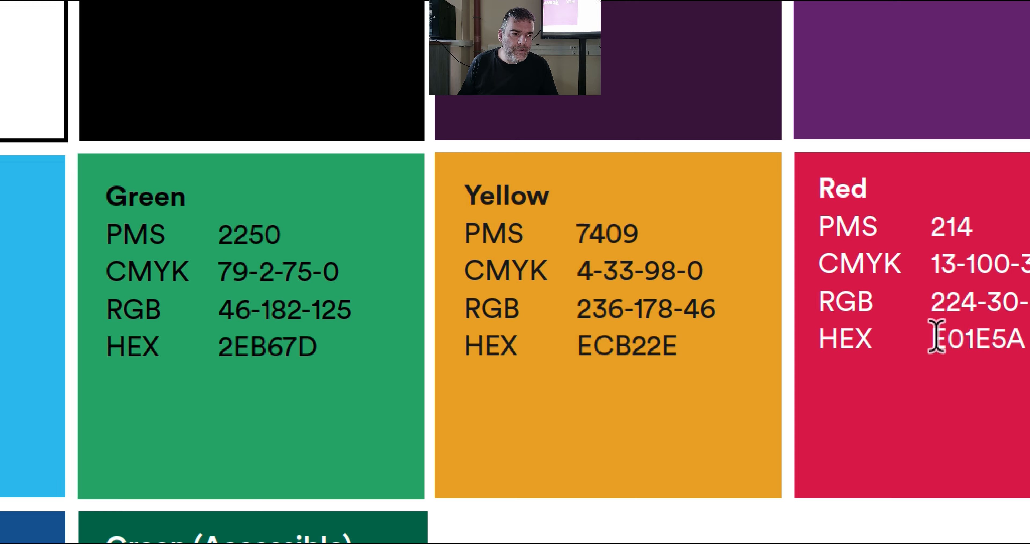
- Switch to Acrobat, shift its window slightly and copy the Red core color's HEX code E01E5A
left_click_drag(930, 338, 955, 338)
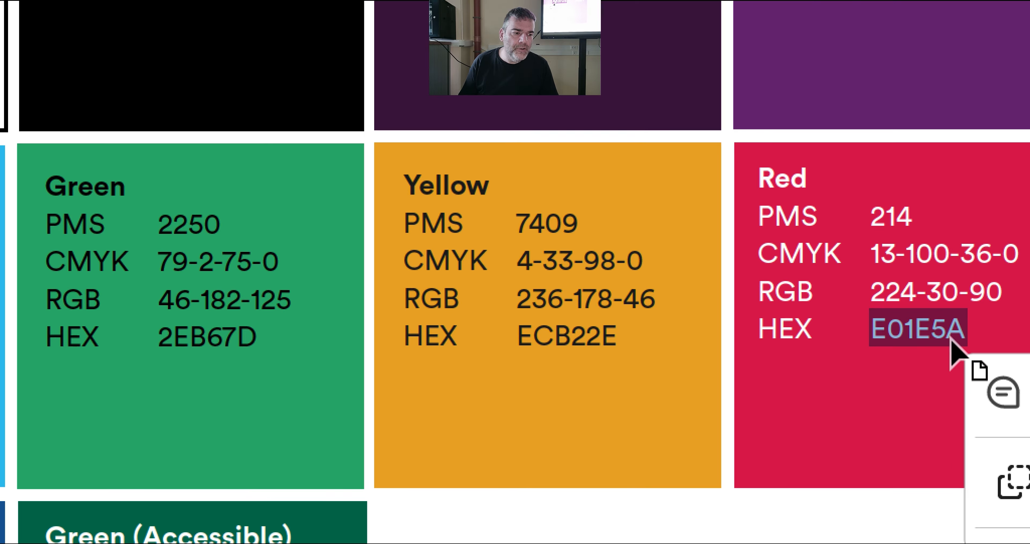
left_click(952, 329)
left_click_drag(965, 332, 935, 339)
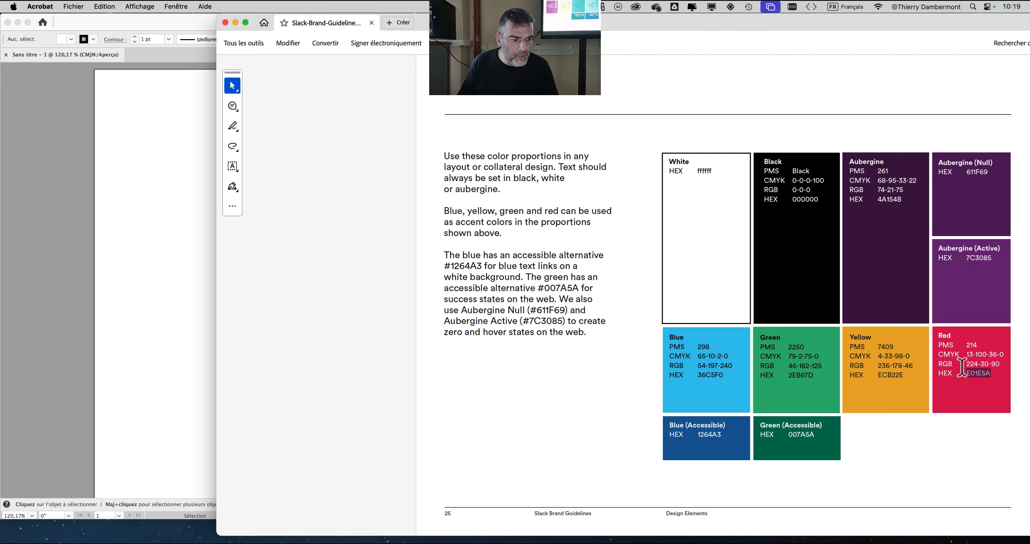
double_click(963, 369)
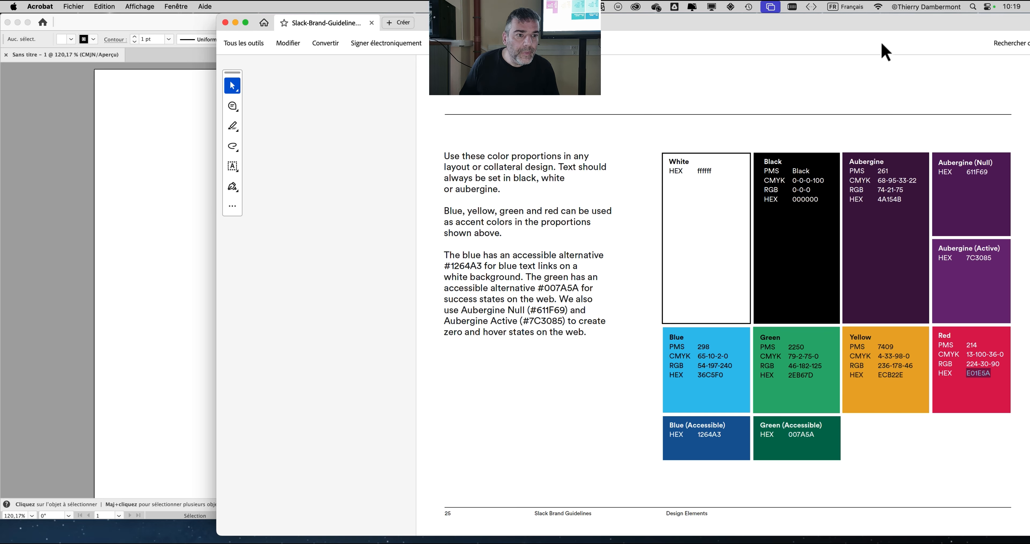
left_click_drag(845, 17, 799, 17)
left_click(939, 375)
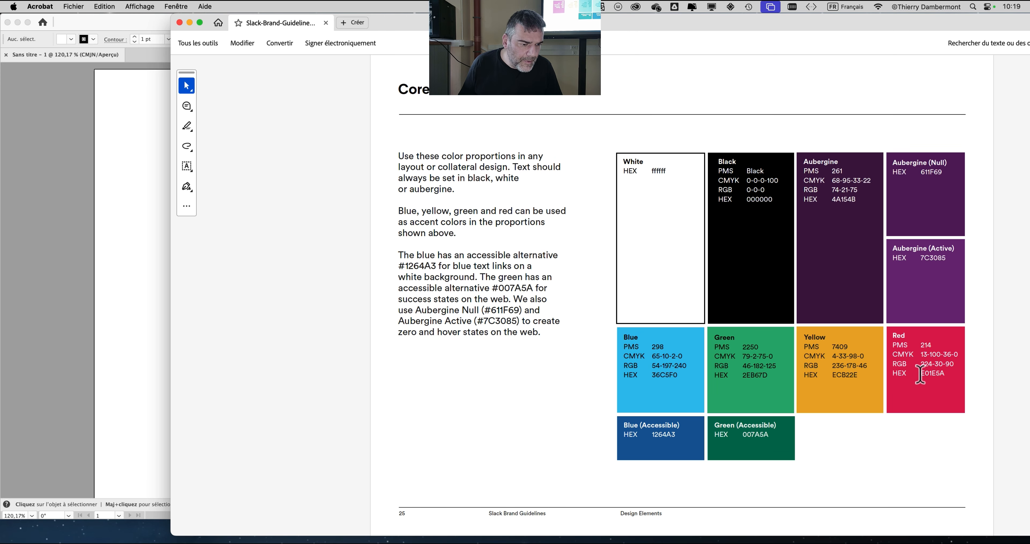
left_click_drag(919, 374, 946, 374)
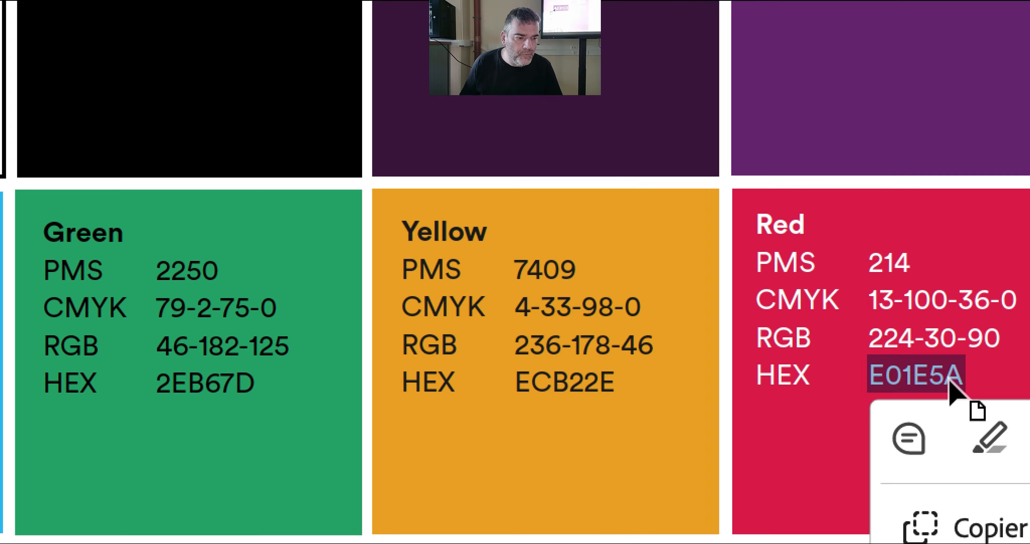
left_click(905, 383)
double_click(942, 382)
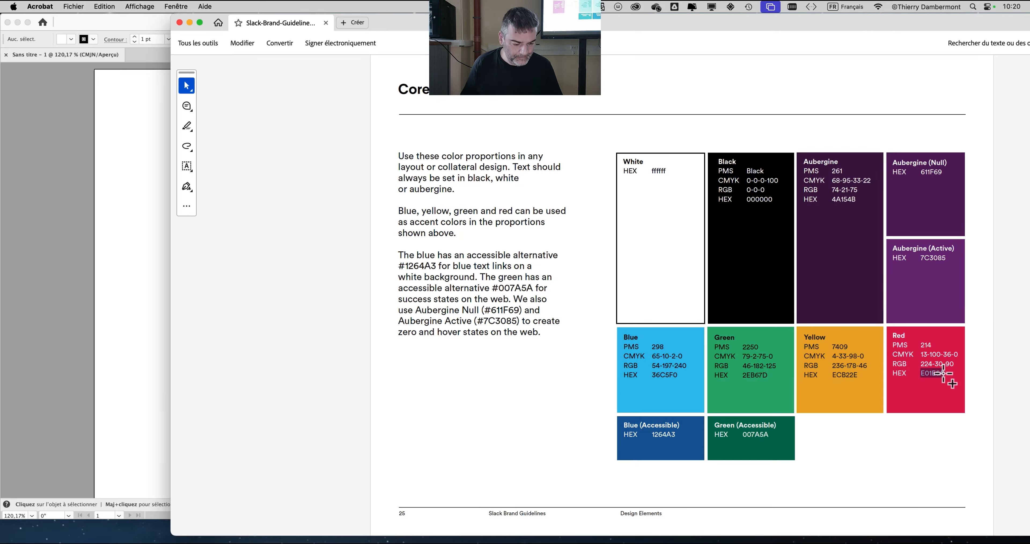
key("super+c")
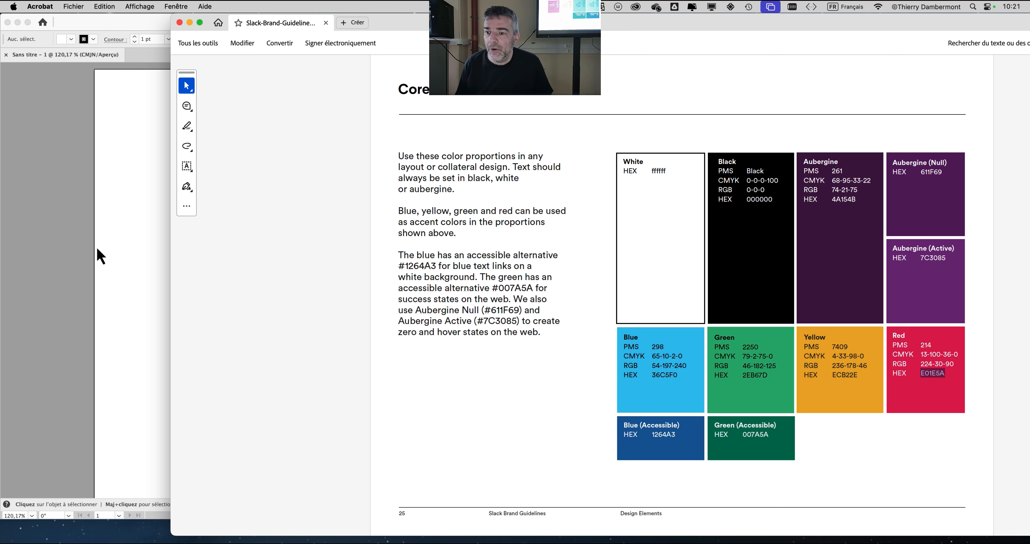
- Switch to Illustrator, look through the swatch commands and close them again
left_click(82, 246)
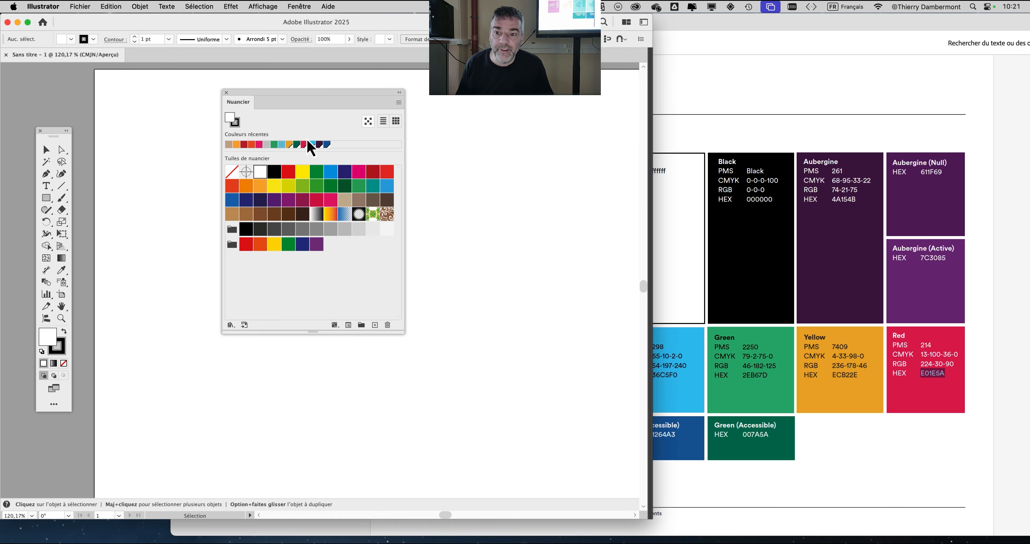
key("super+Tab")
left_click(79, 182)
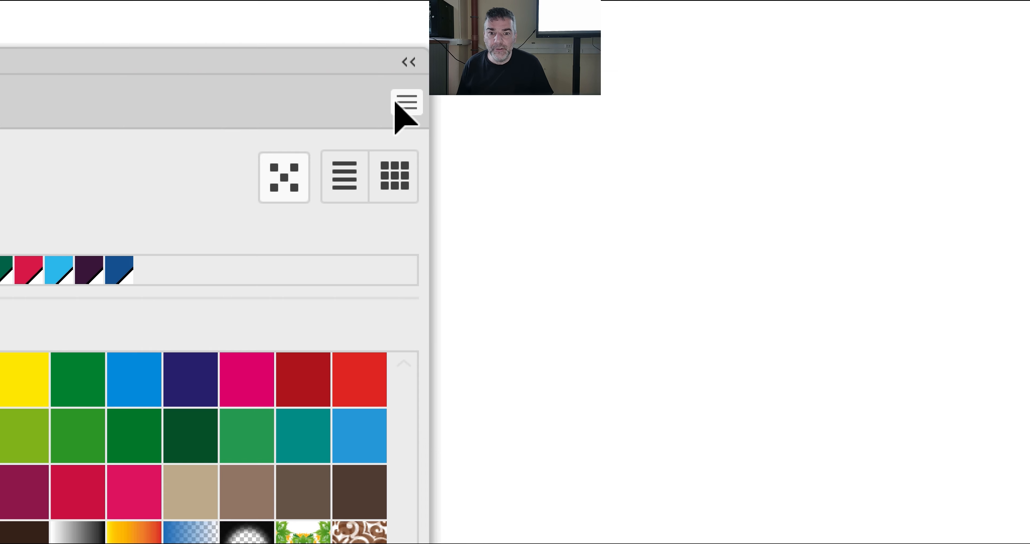
left_click(394, 103)
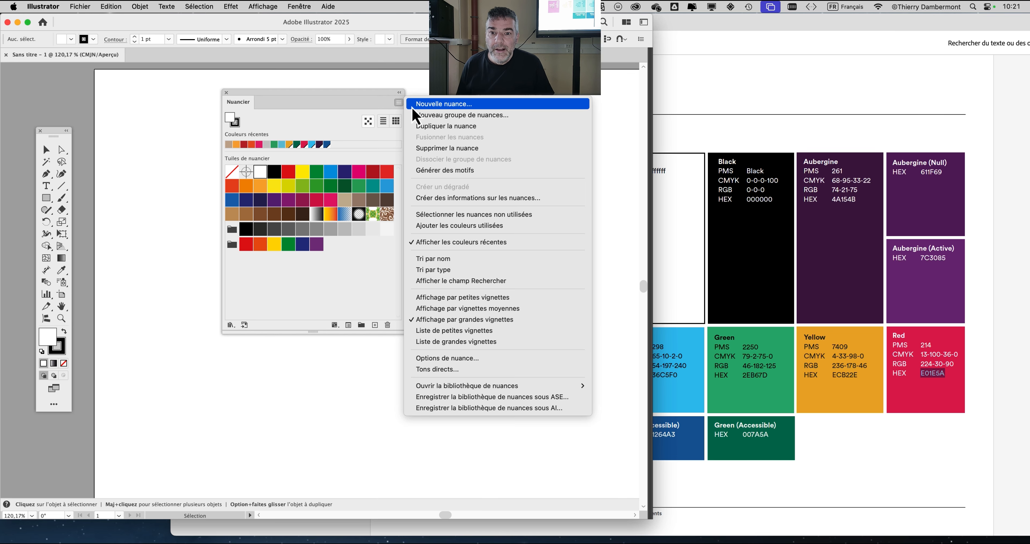
left_click(379, 96)
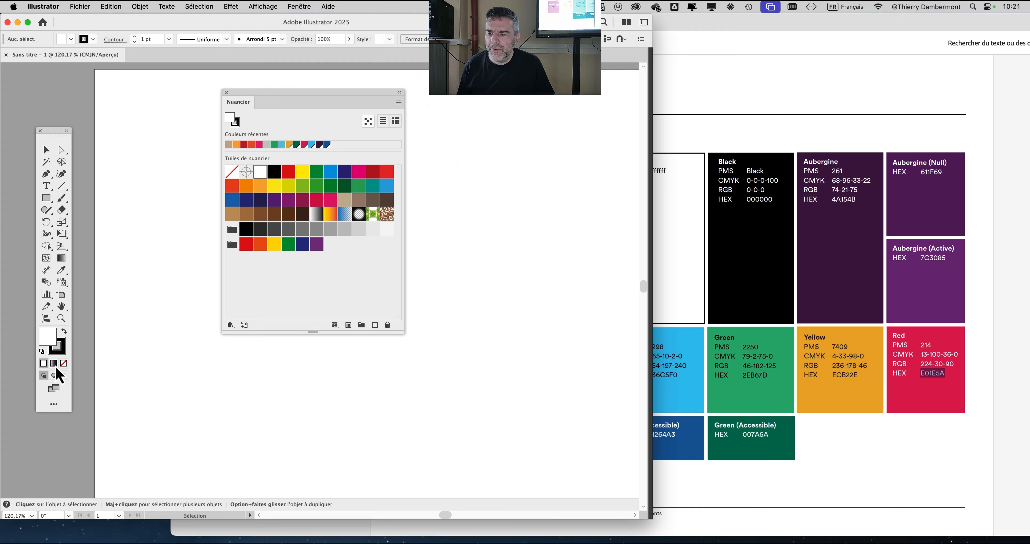
- Set the fill to none and check the availability of the swatch commands
left_click(63, 363)
left_click(399, 102)
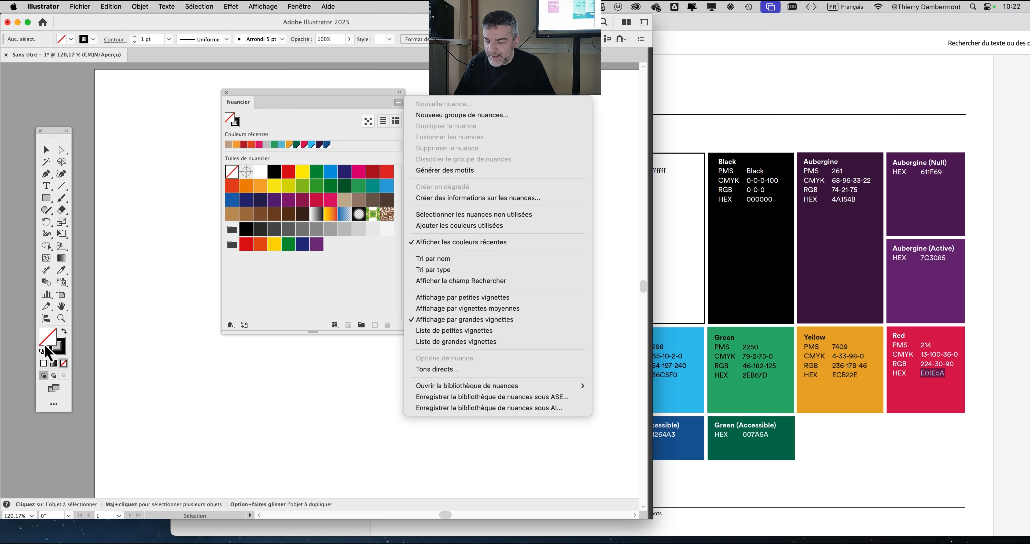
left_click(45, 346)
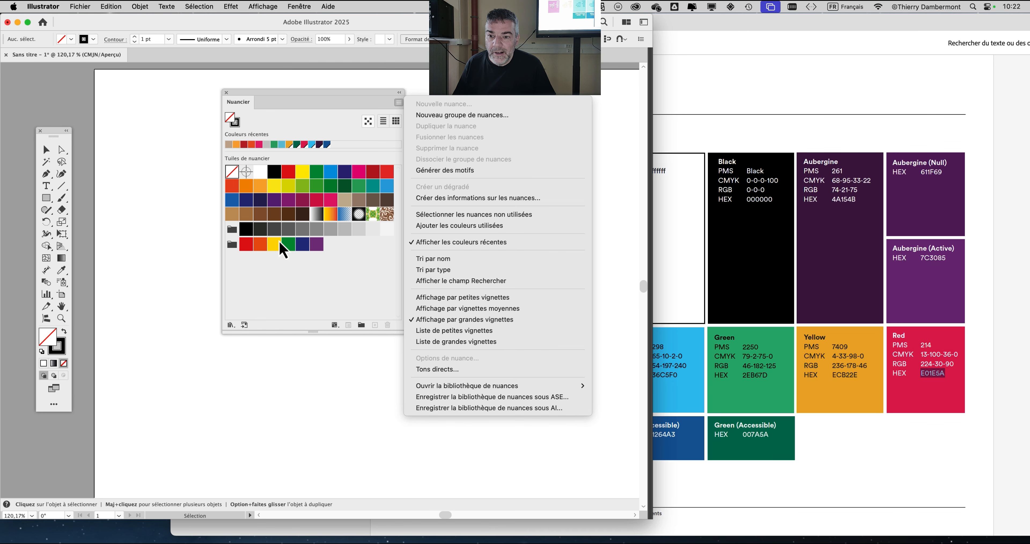
left_click(287, 219)
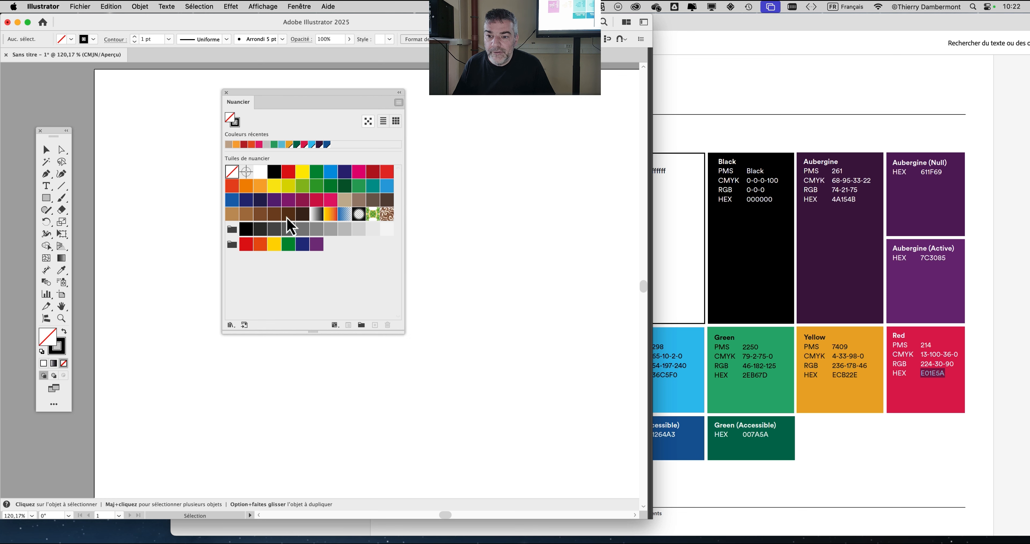
- Start a new swatch from the light orange swatch and set its HEX color to the copied E01E5A
left_click(260, 186)
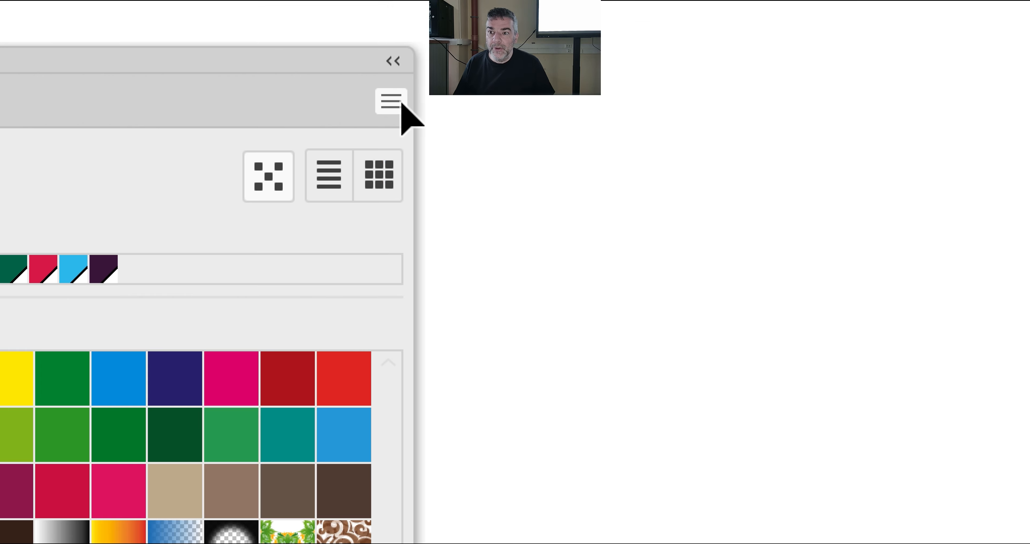
left_click(400, 102)
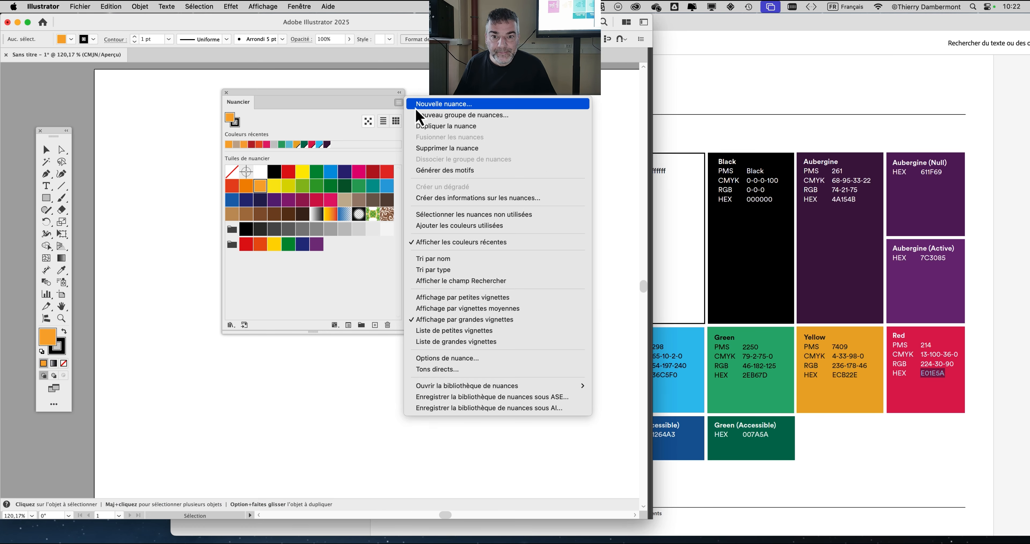
left_click(415, 108)
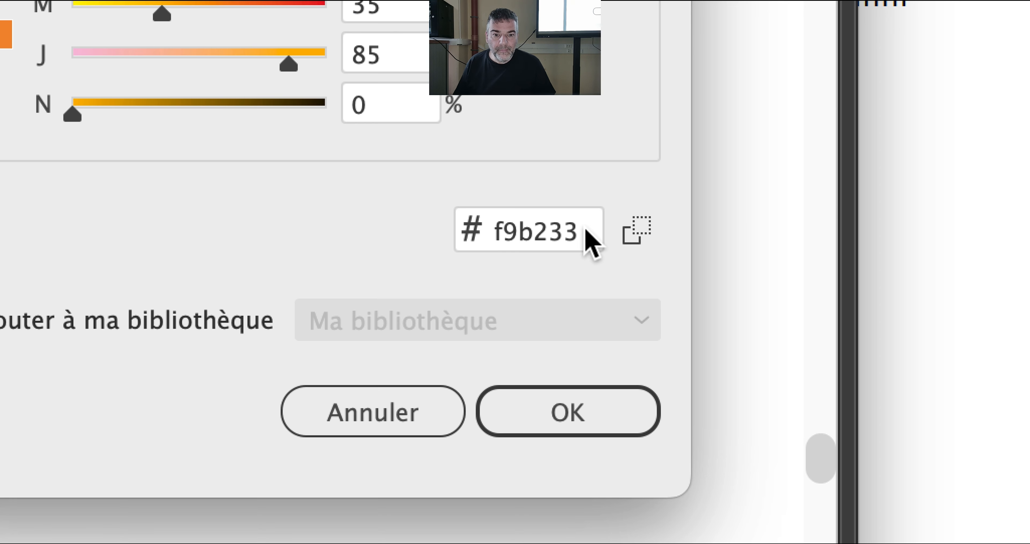
left_click(584, 231)
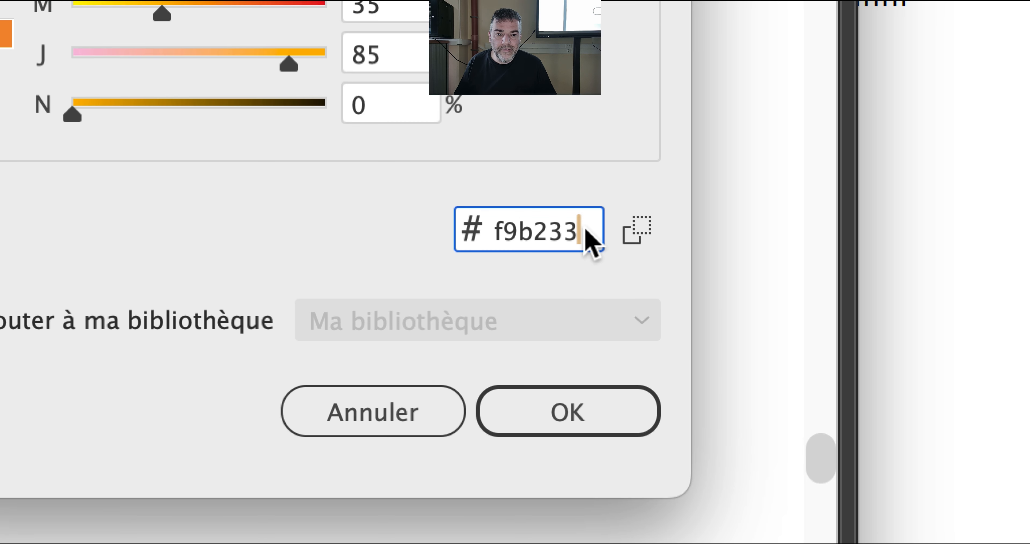
left_click_drag(586, 231, 456, 228)
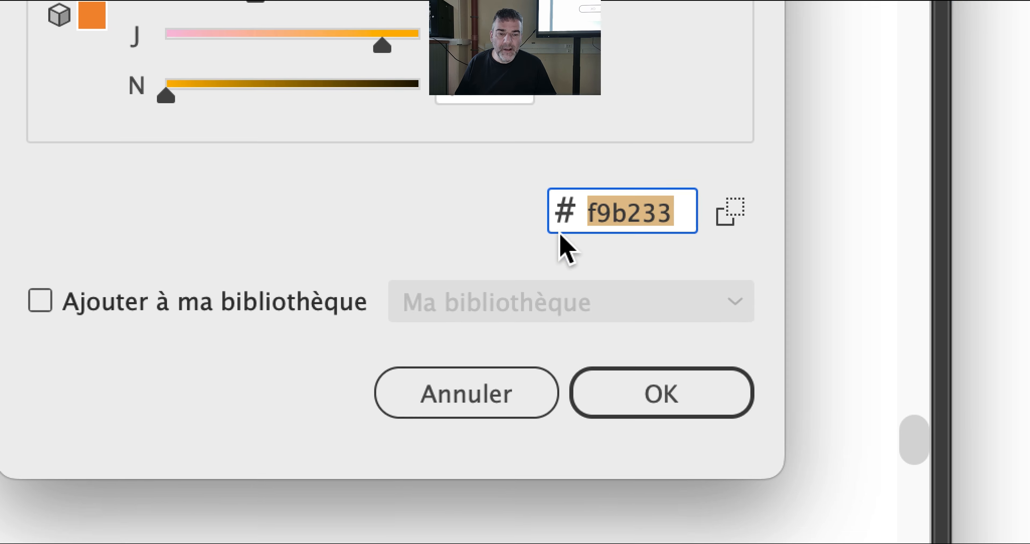
key("super+v")
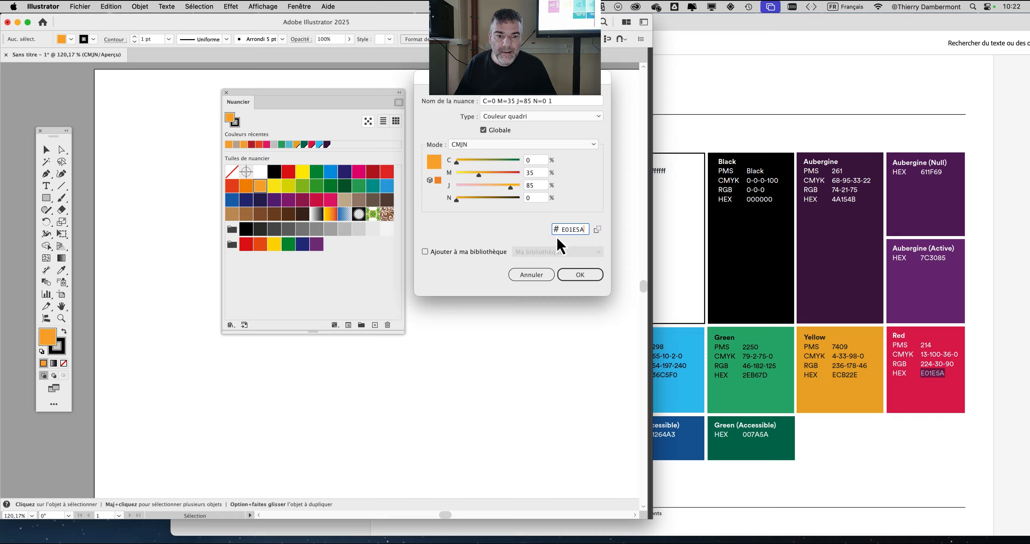
key("Tab")
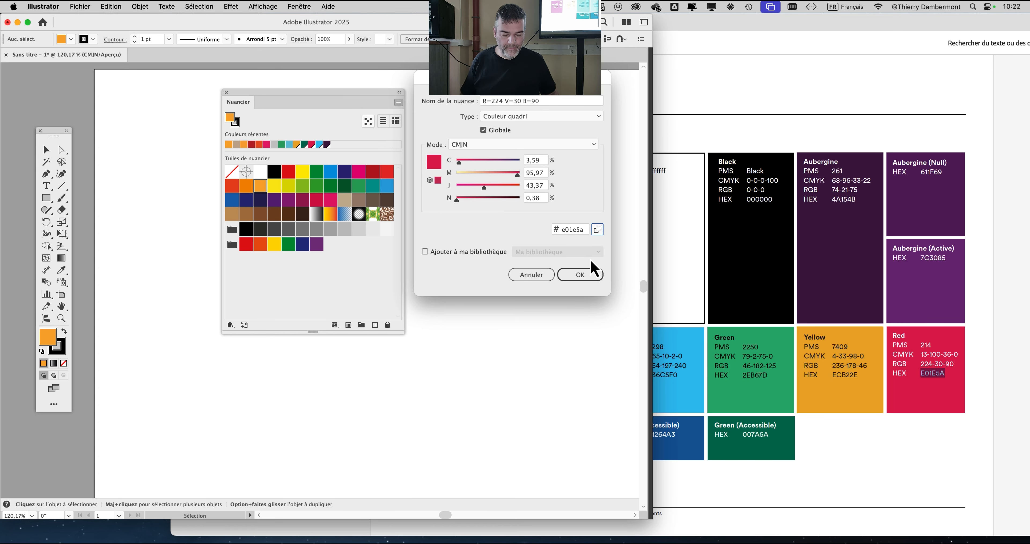
- Name the new swatch Red and change its color mode to RVB
left_click(542, 103)
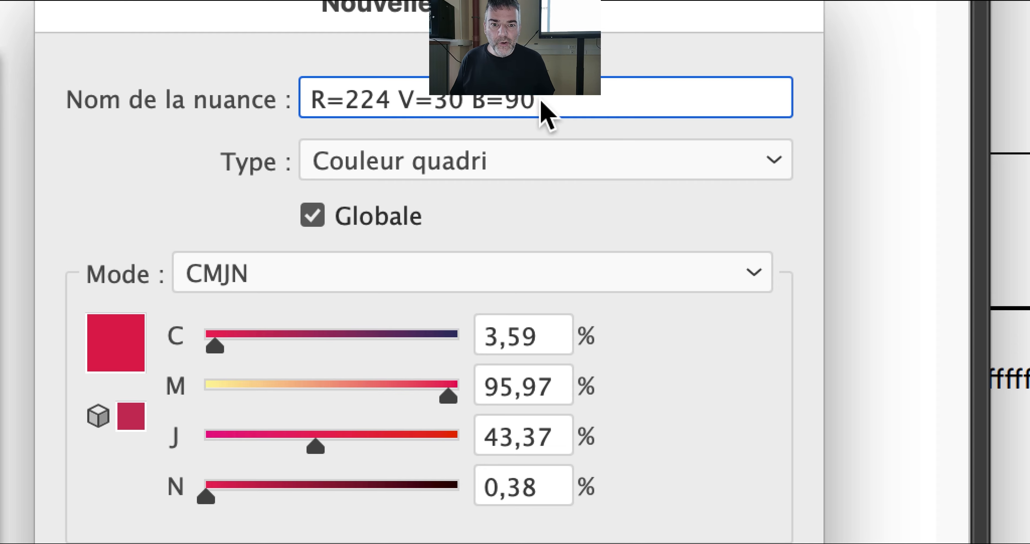
left_click_drag(540, 101, 516, 96)
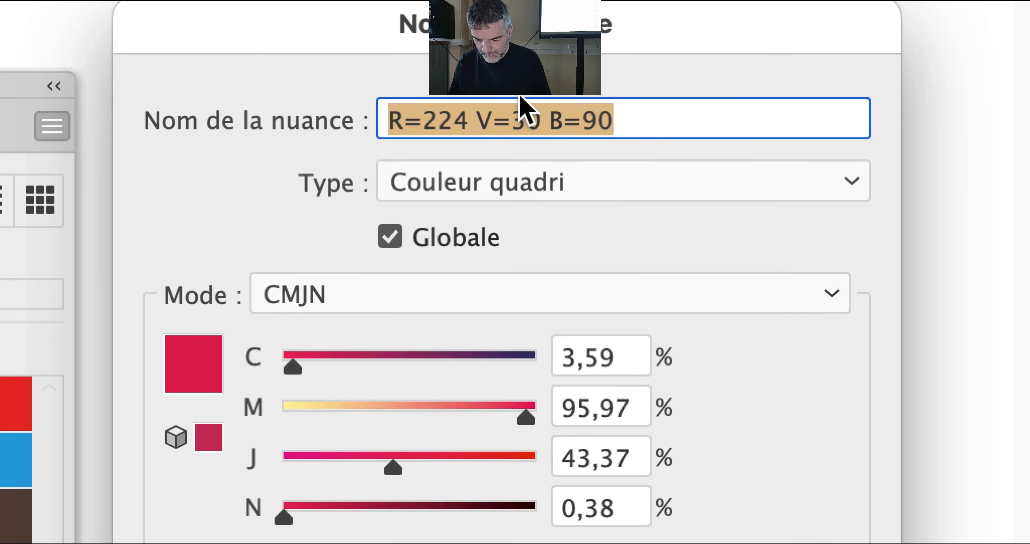
type("Red")
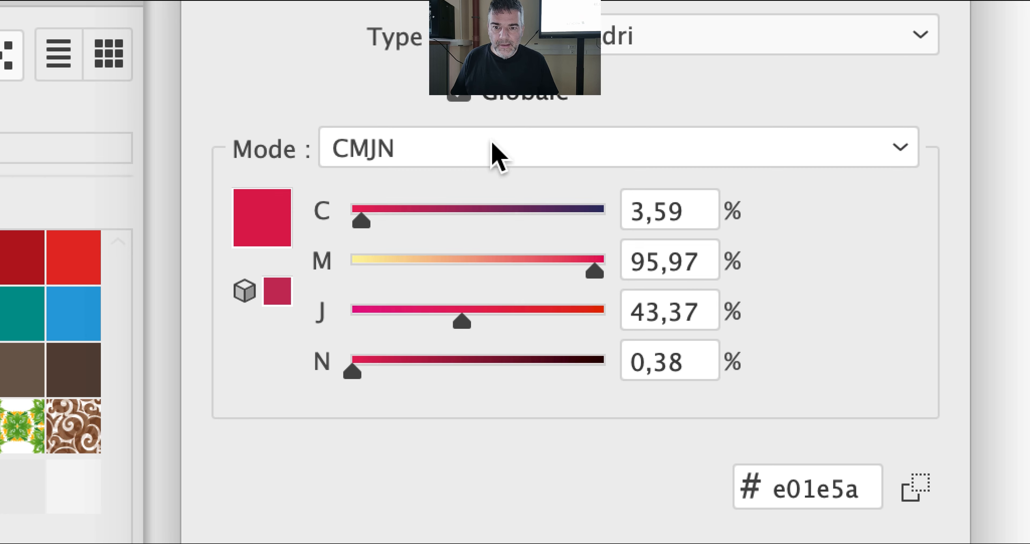
left_click(495, 154)
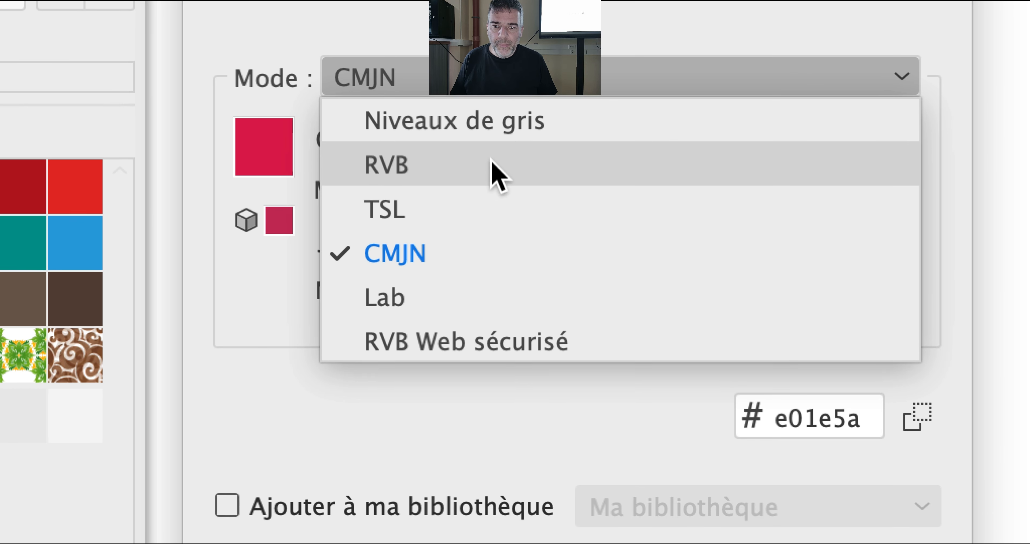
left_click(492, 162)
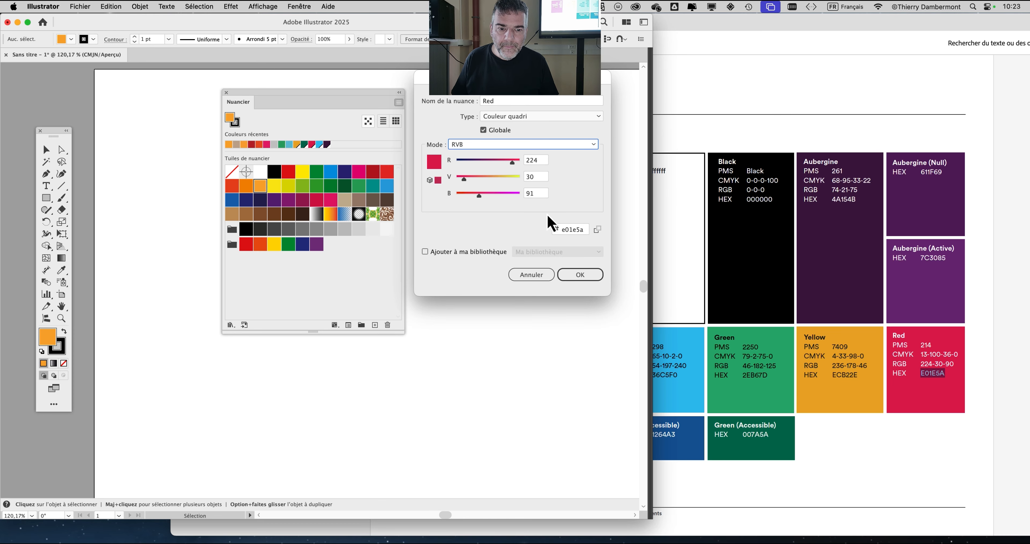
- Re-enter the HEX code E01E5A for the Red swatch and create it
left_click(584, 231)
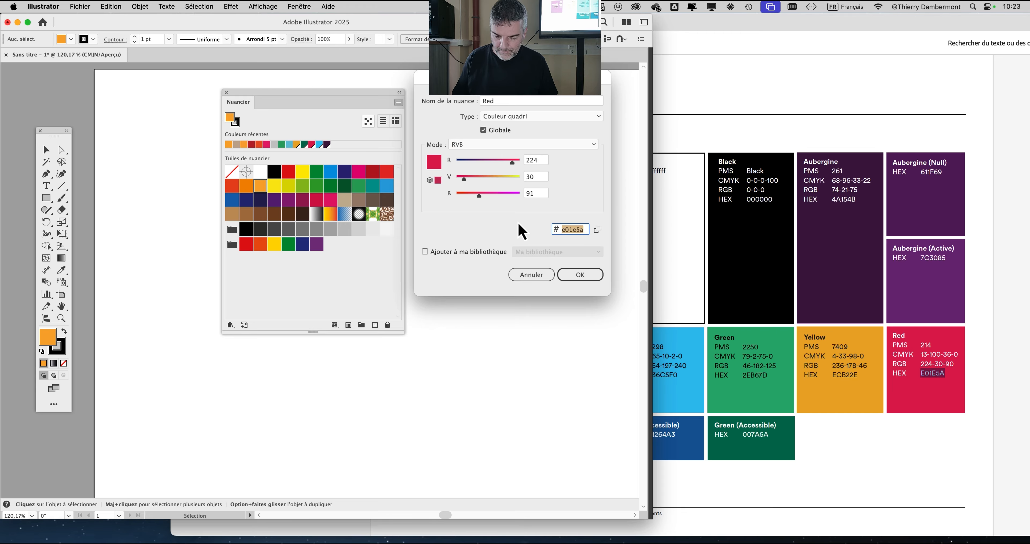
key("super+v")
key("Tab")
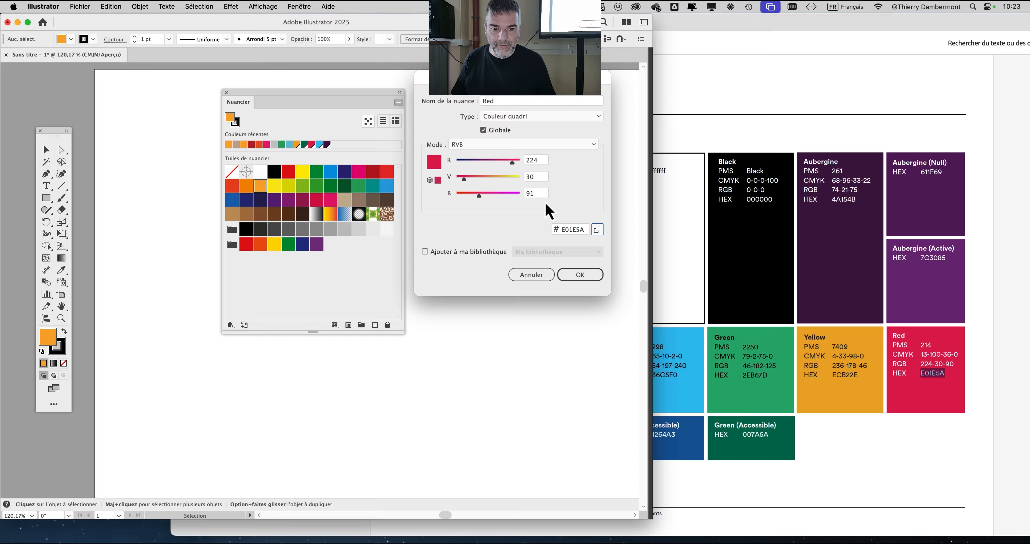
left_click(652, 512)
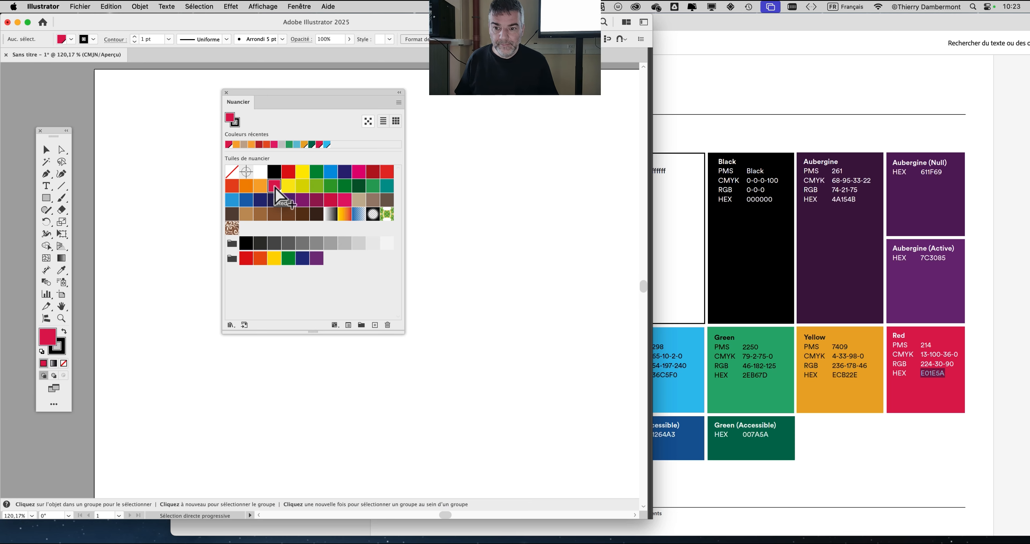
- Move the swatches closer to the brand guidelines, open the Red swatch's options and shift the dialog off the swatches
left_click_drag(310, 101, 476, 108)
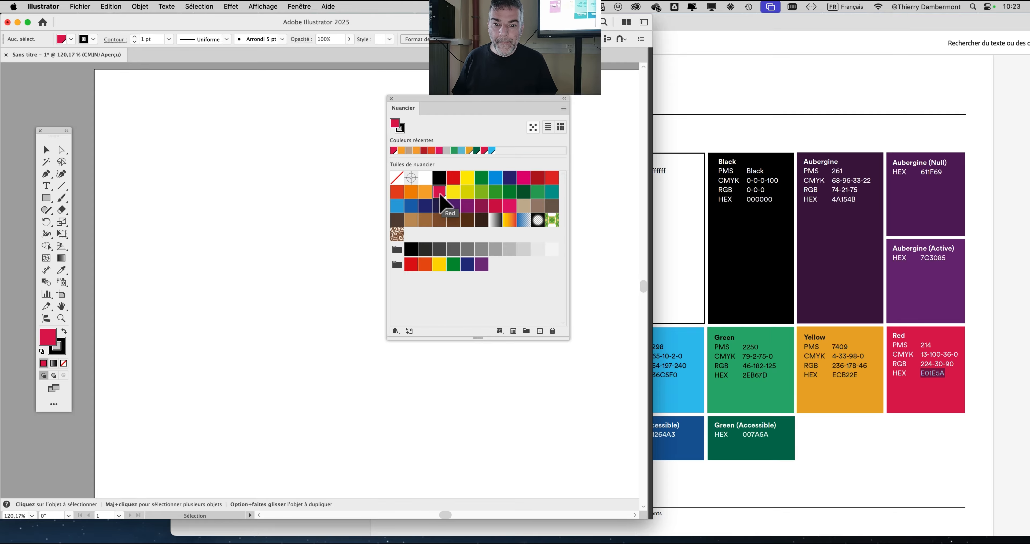
double_click(439, 191)
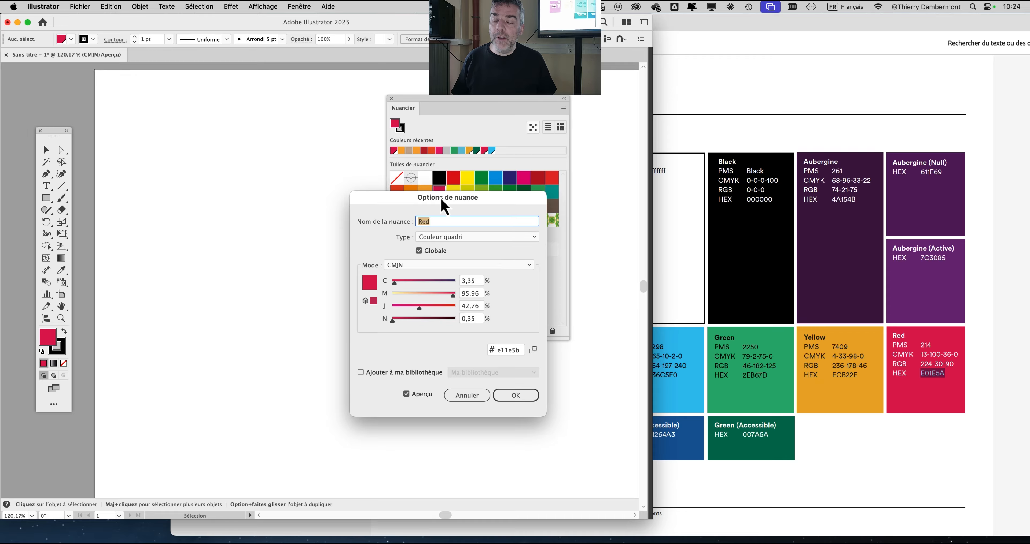
left_click_drag(442, 200, 610, 183)
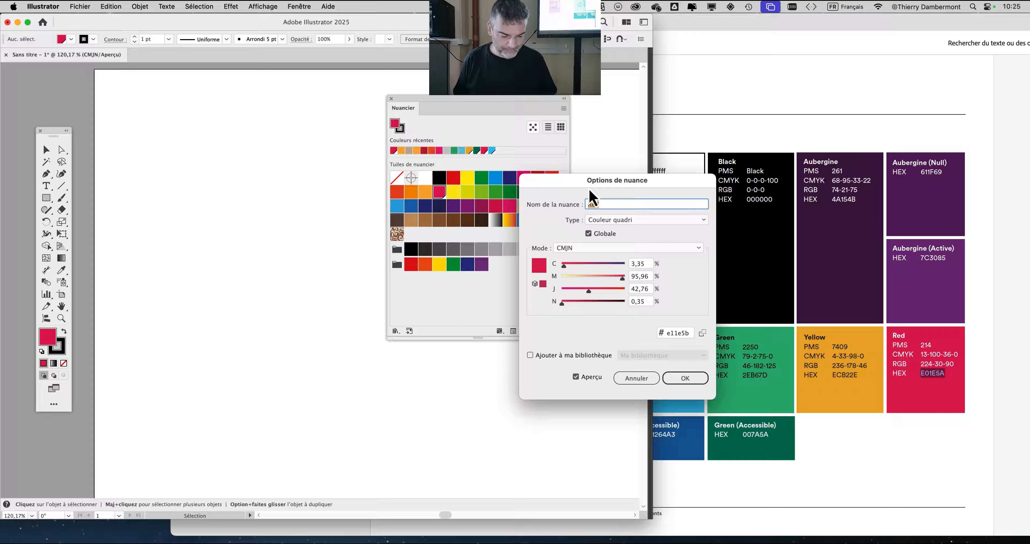
- Compare the Red swatch's HEX code with the one in the brand guidelines and close its options
key("Tab")
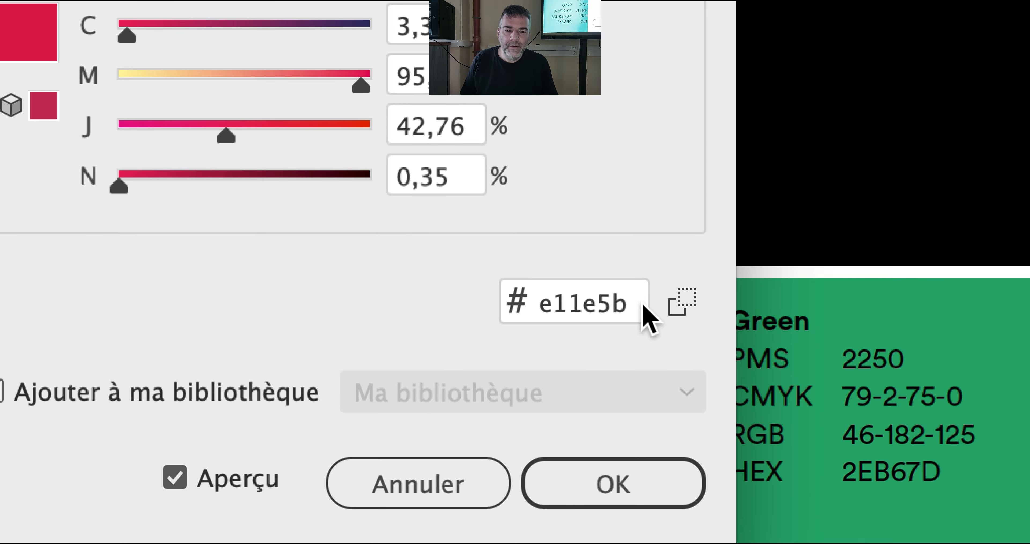
left_click(713, 528)
left_click_drag(641, 308, 542, 317)
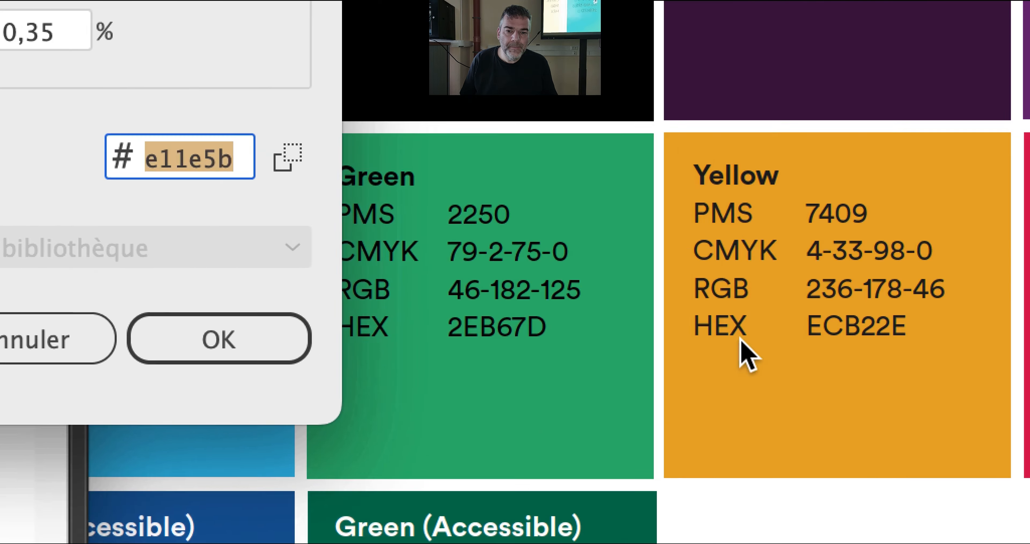
double_click(857, 350)
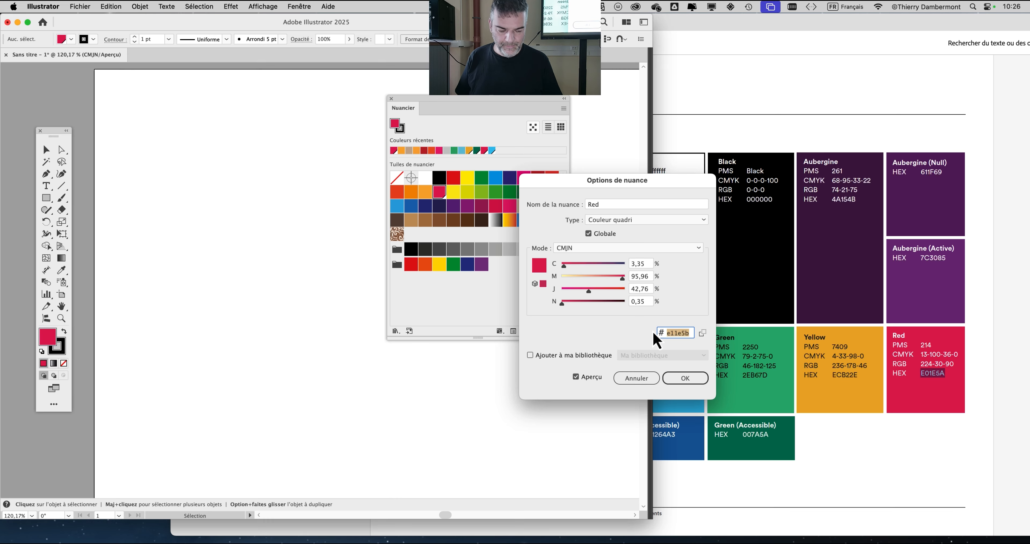
- Switch to Acrobat and copy the Yellow core color's HEX code ECB22E
left_click(740, 496)
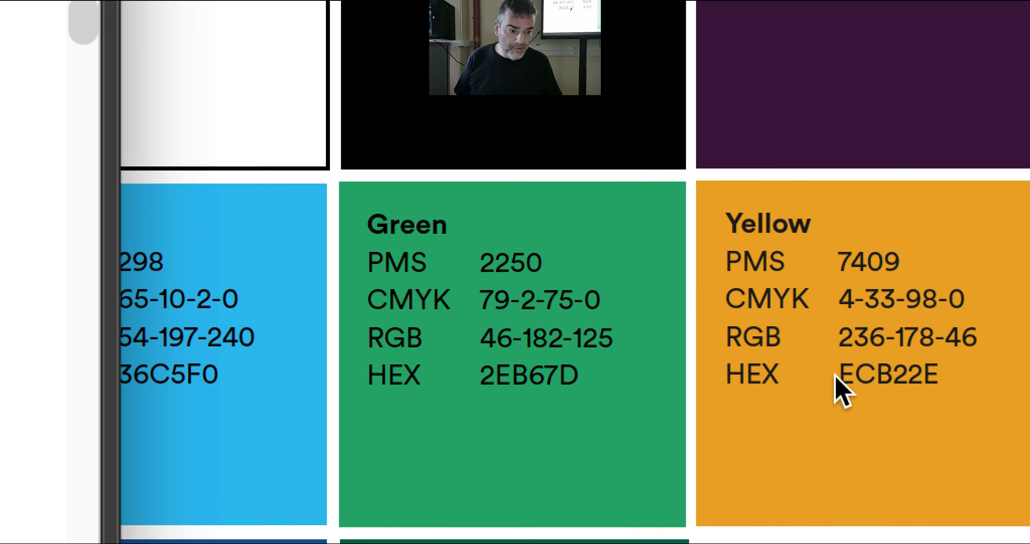
left_click_drag(836, 376, 931, 377)
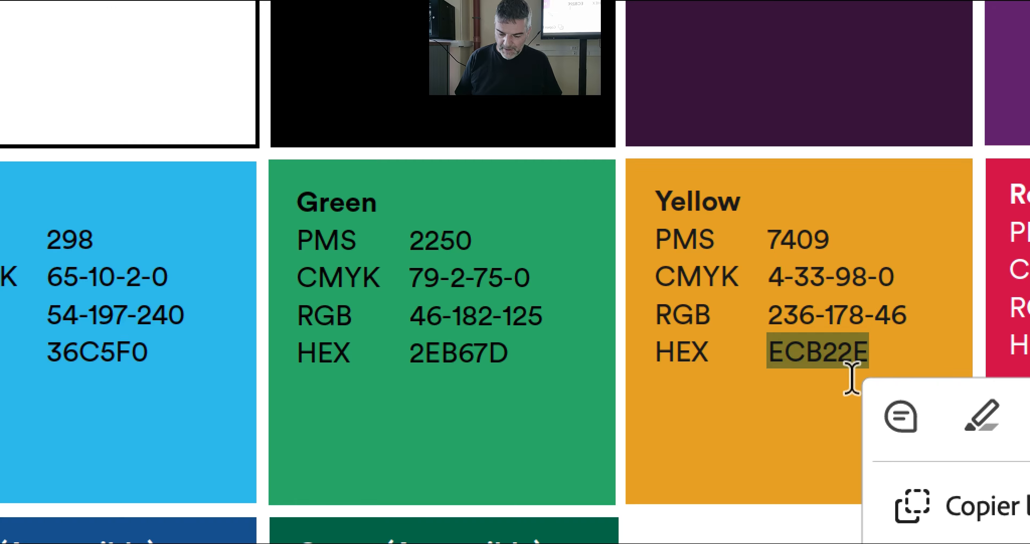
key("super+c")
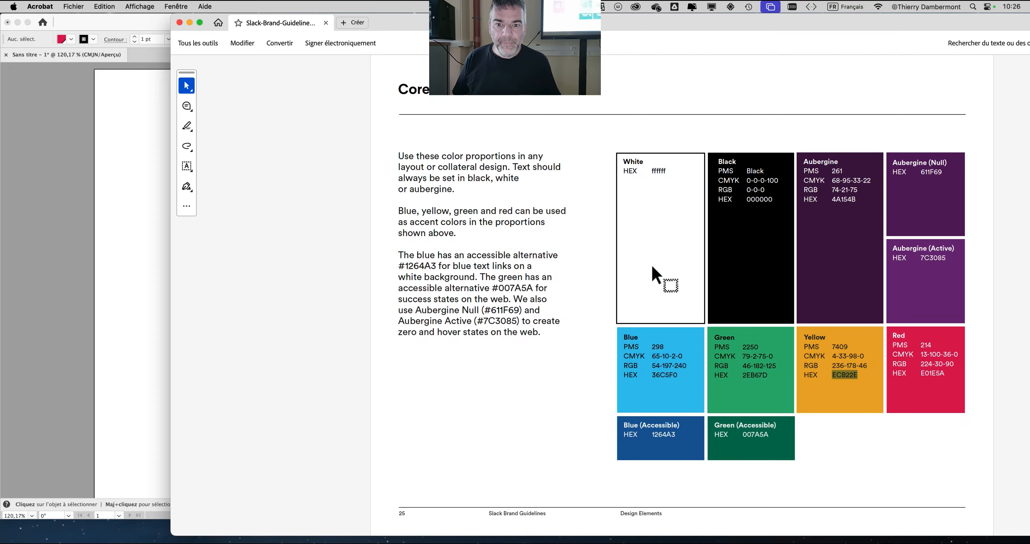
- Switch to Illustrator, create a swatch with the copied Yellow HEX code ECB22E and check its code in the swatch options
left_click(151, 156)
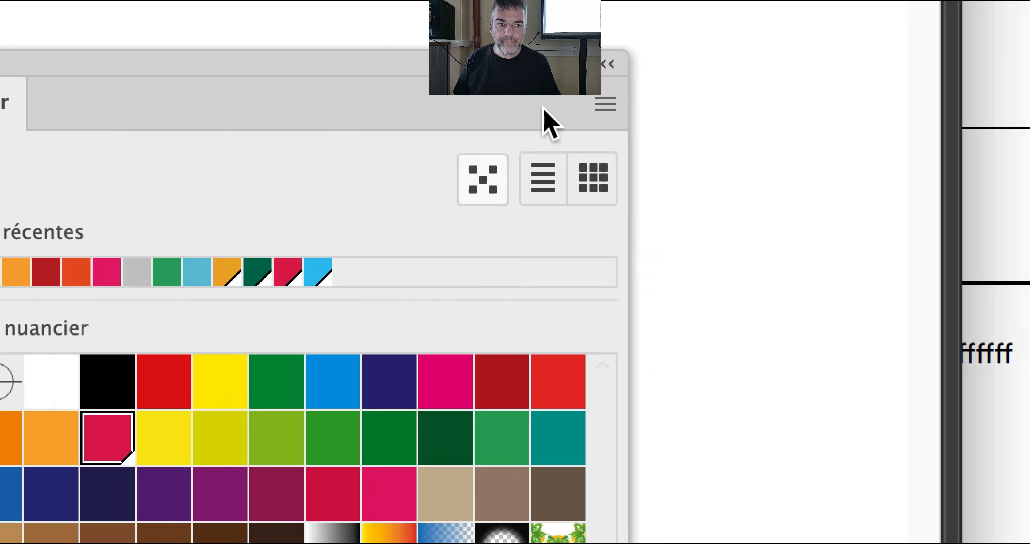
left_click(557, 107)
key("Down")
key("Return")
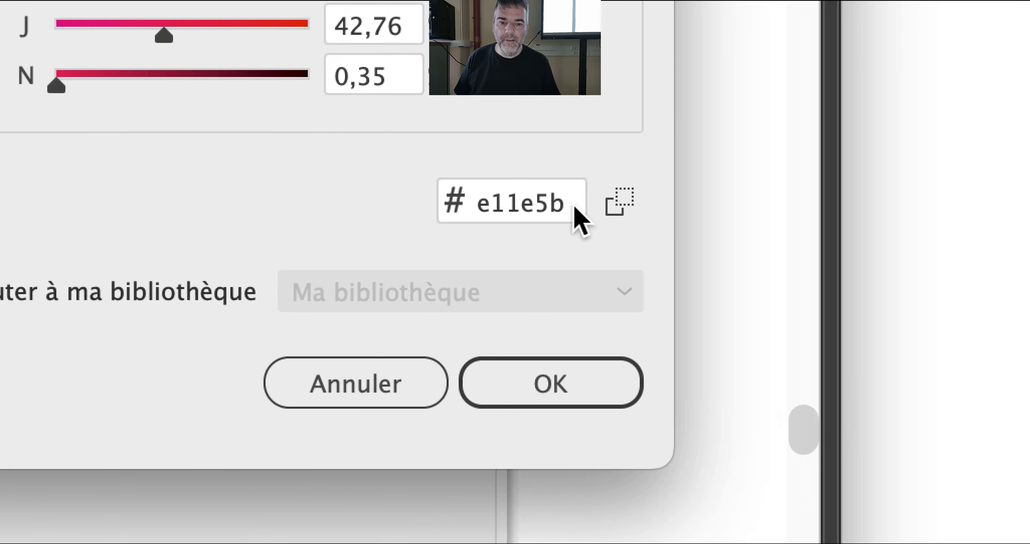
left_click(500, 517)
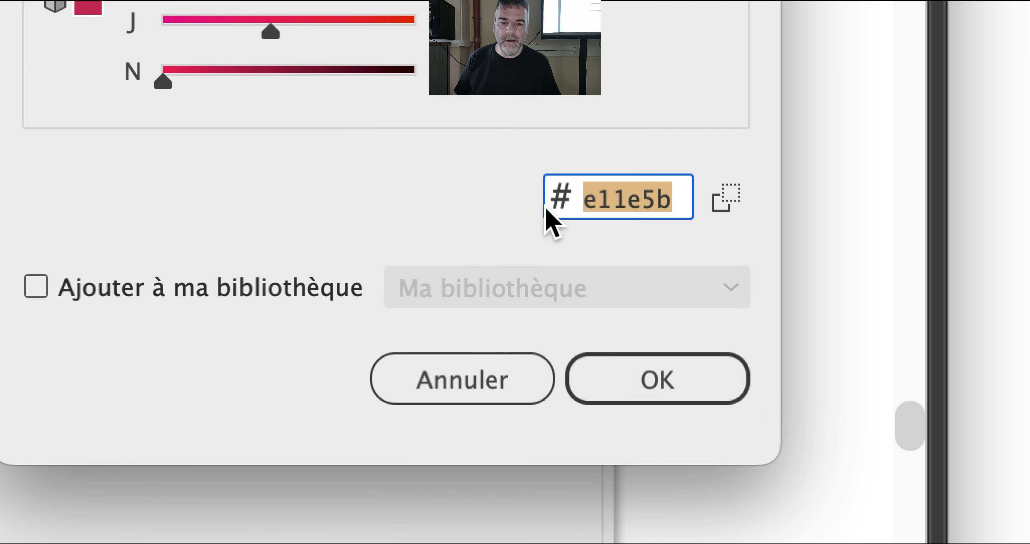
key("super+v")
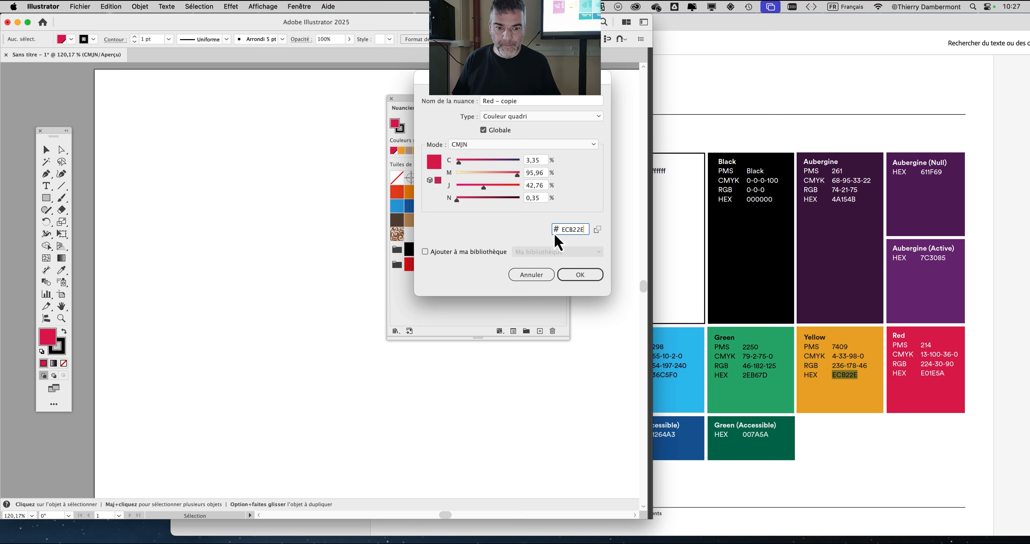
key("Tab")
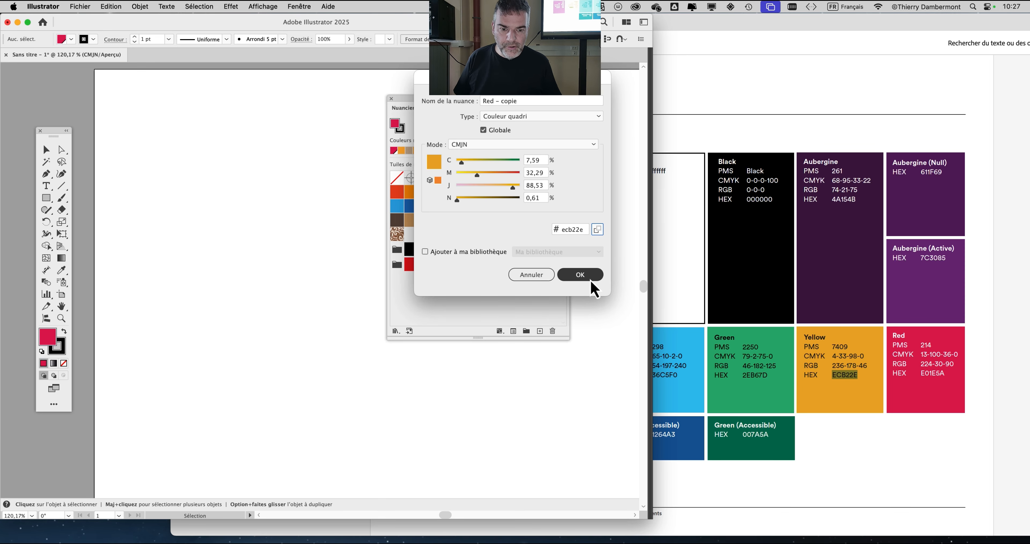
left_click(588, 398)
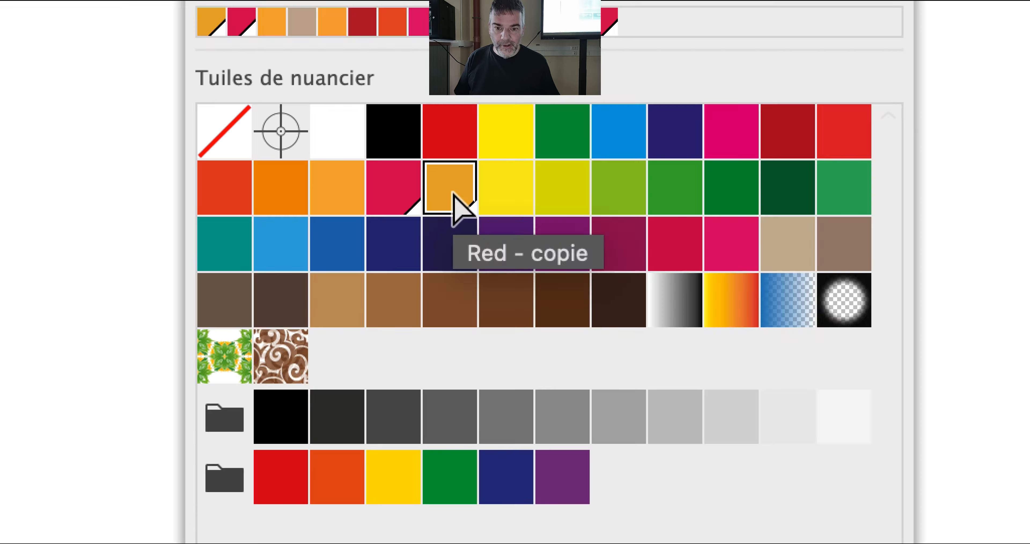
double_click(454, 198)
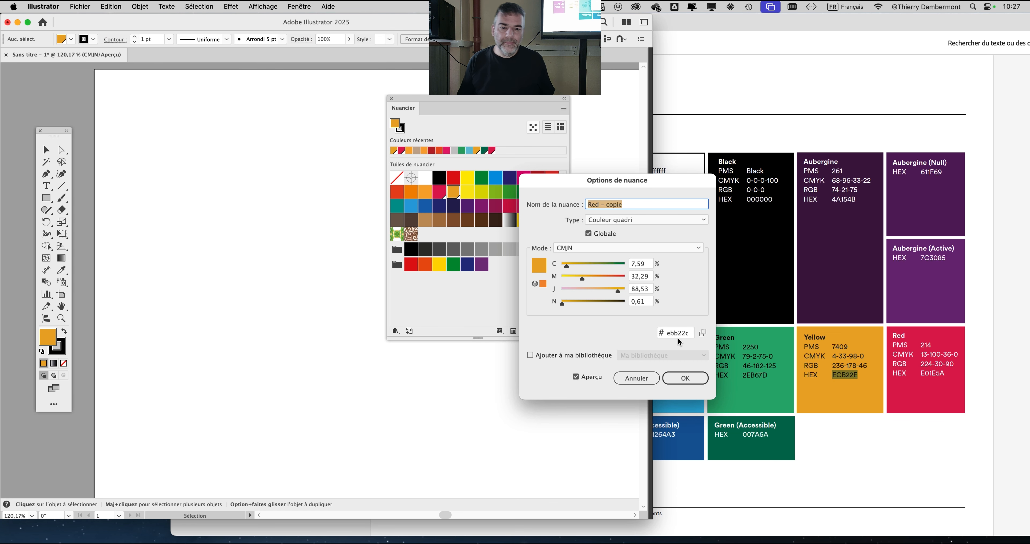
left_click(700, 380)
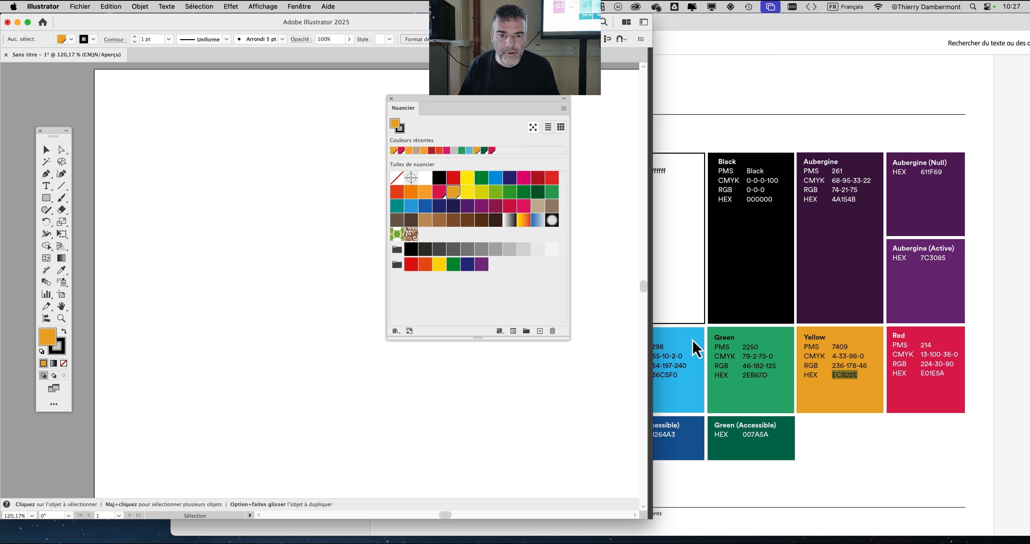
- Create another swatch with the Green core color's HEX code 2EB67D
left_click(563, 109)
left_click(578, 111)
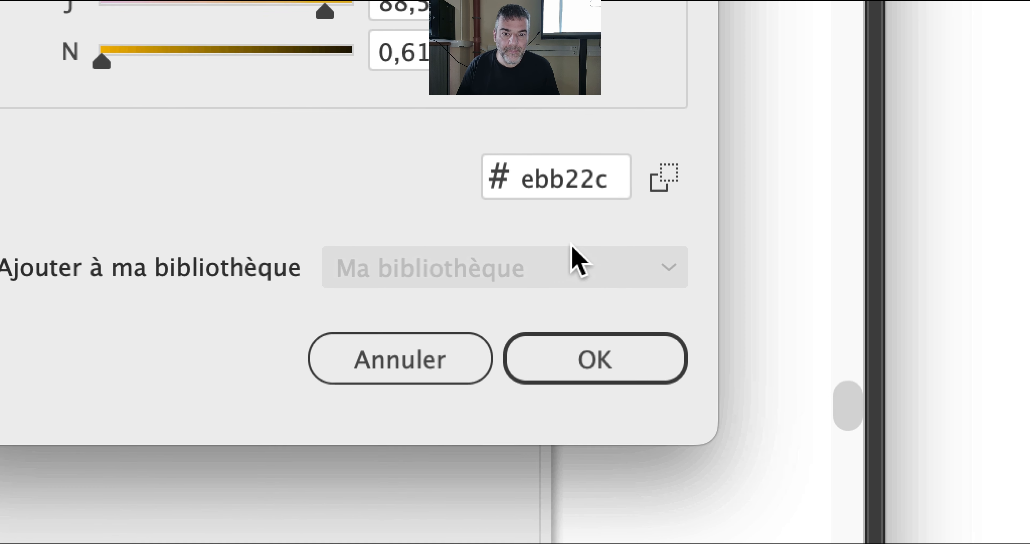
left_click(583, 230)
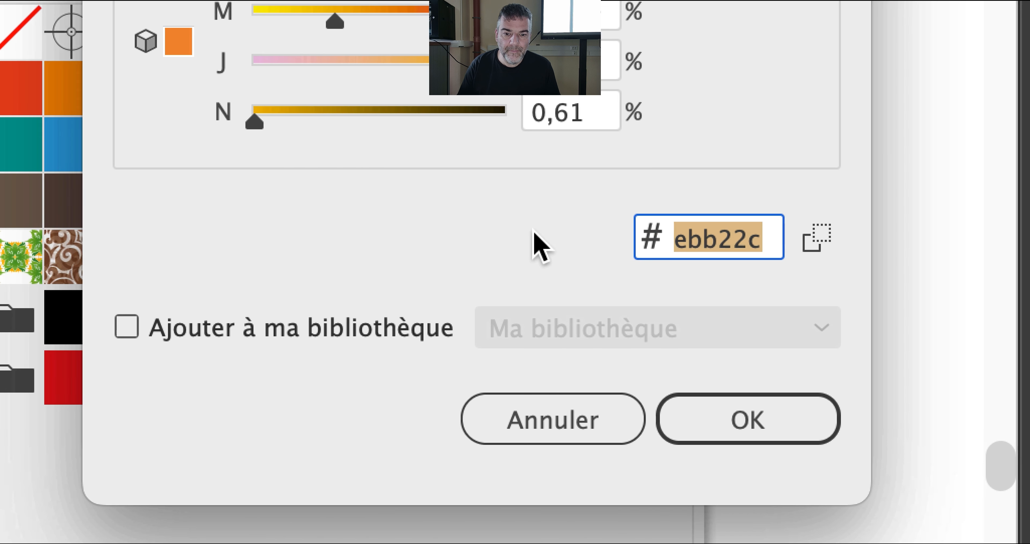
type("2e")
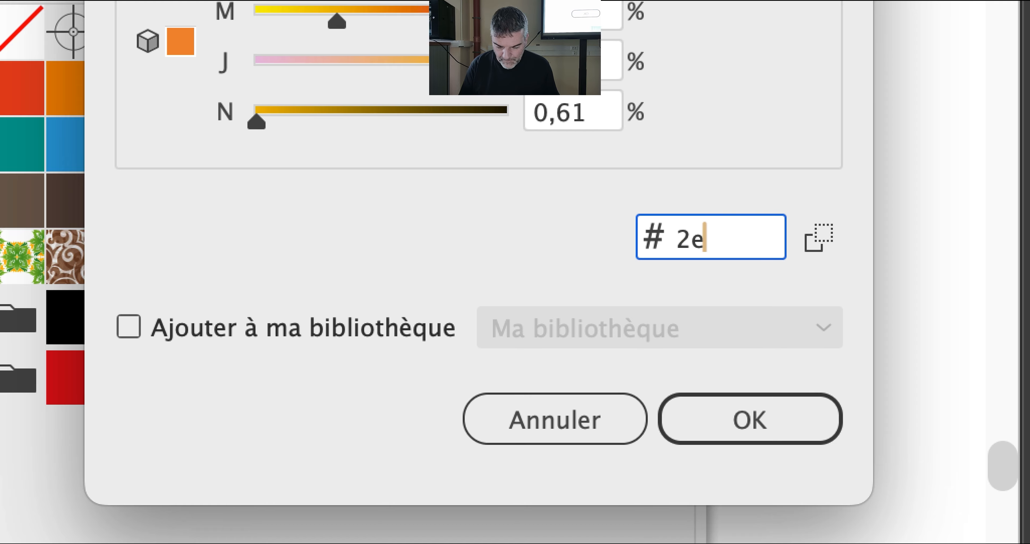
type("b67d")
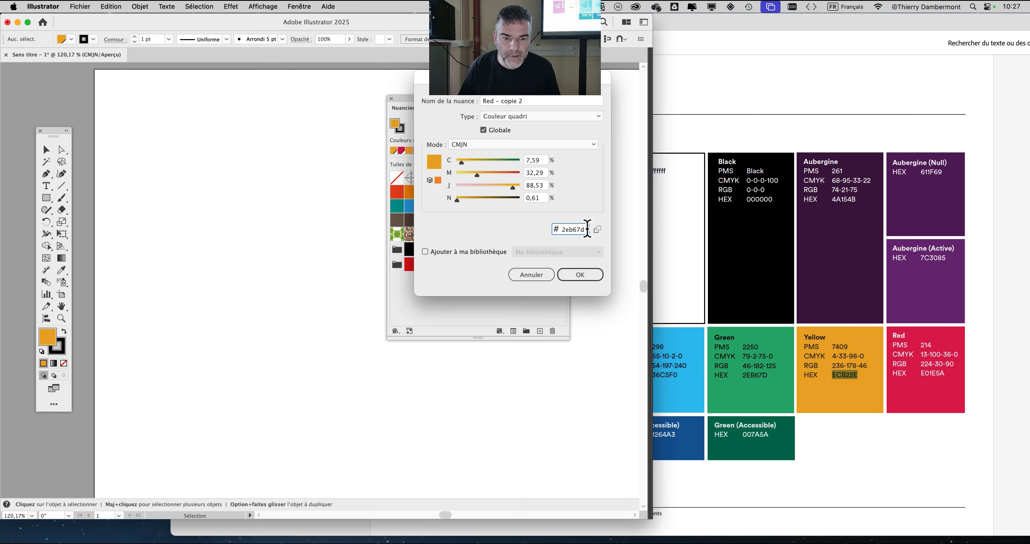
left_click(579, 277)
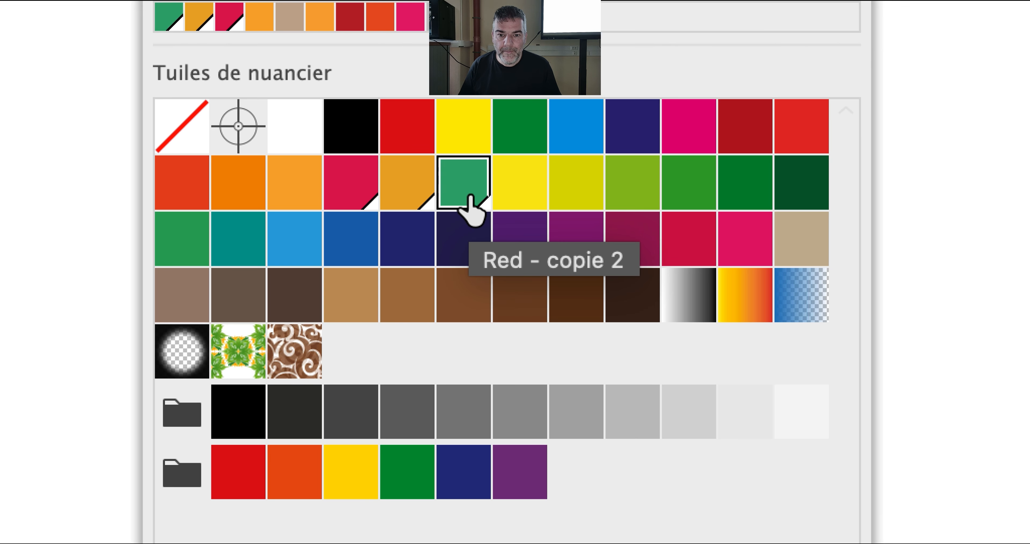
- Compare the new green and yellow swatches' values with the brand guidelines, viewing the yellow one in RGB mode, and cancel their options
double_click(468, 198)
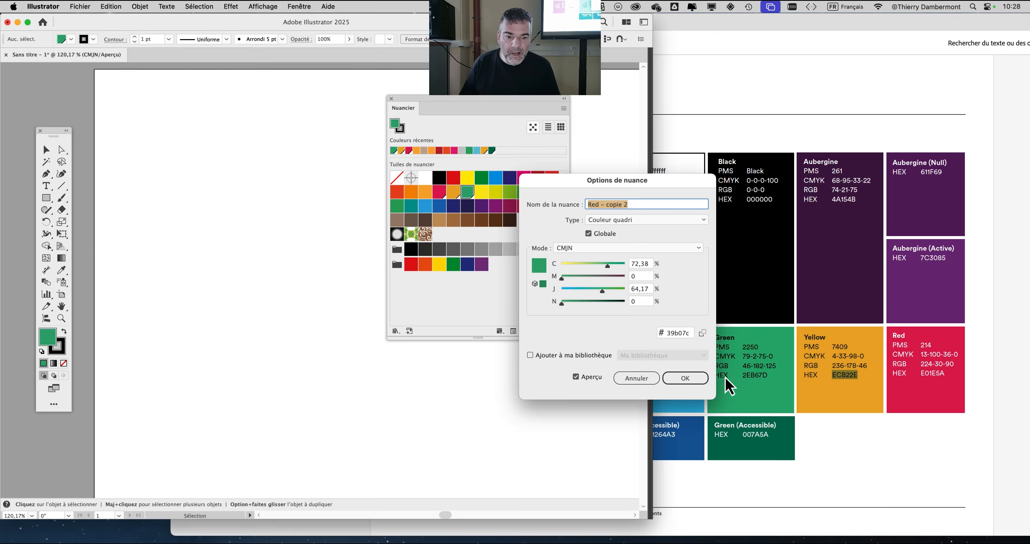
left_click(650, 383)
double_click(454, 196)
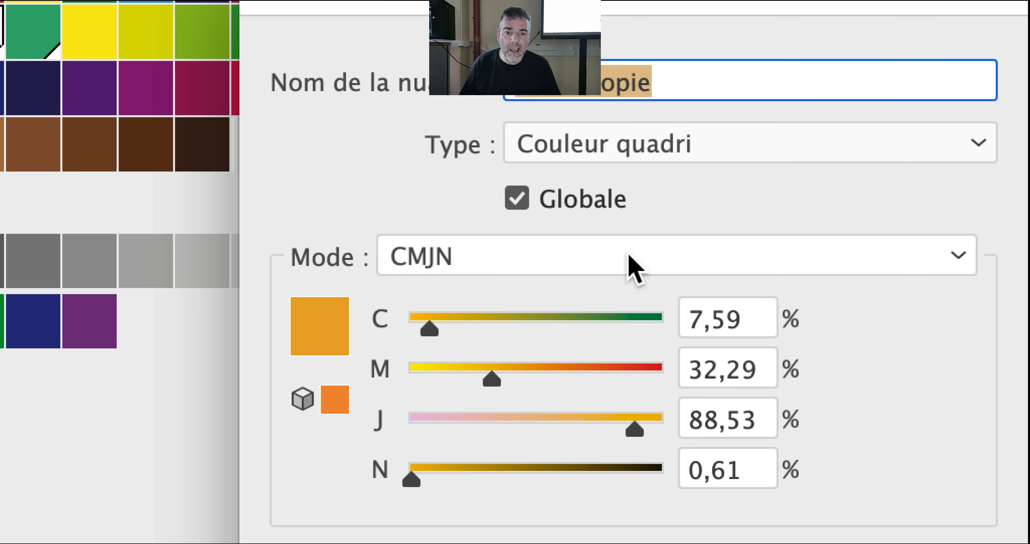
left_click(422, 101)
left_click(633, 284)
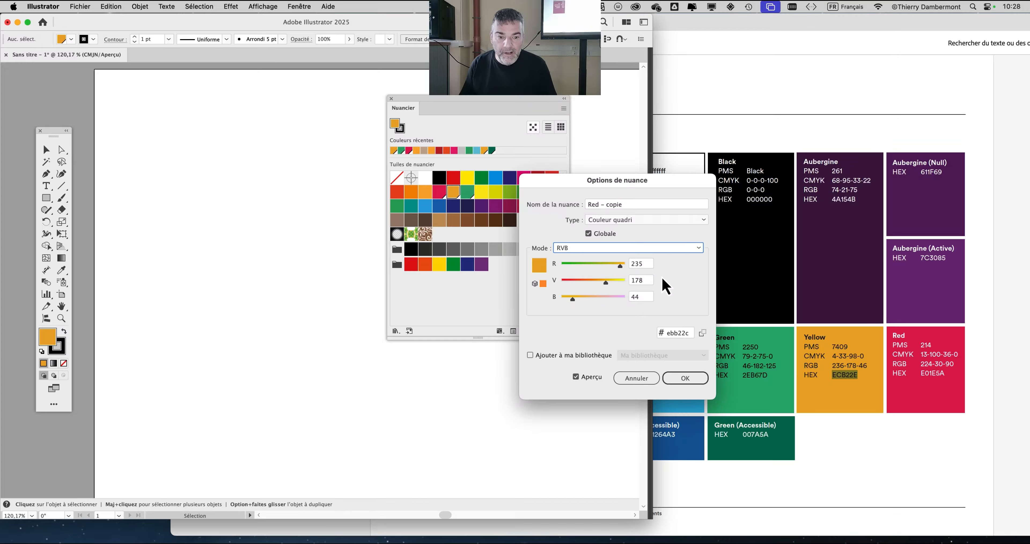
left_click(636, 379)
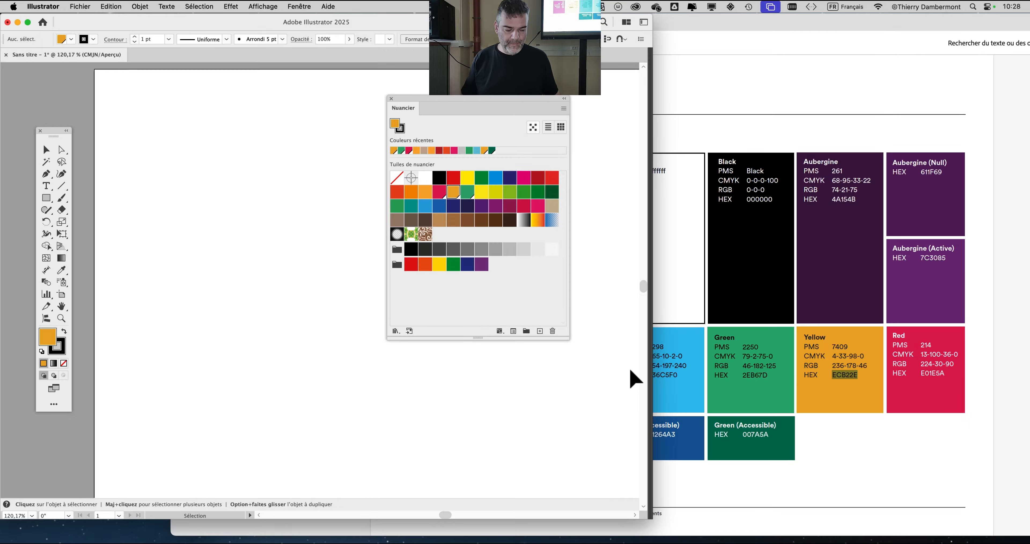
- Switch to Acrobat and examine the Aubergine core color's CMYK and RGB values in the brand guidelines
left_click(866, 196)
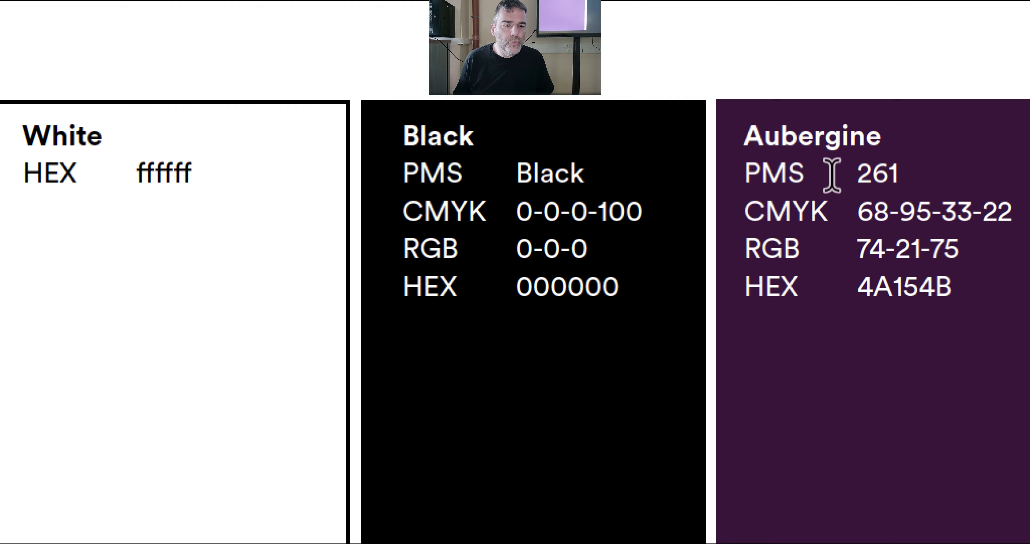
left_click_drag(858, 211, 956, 211)
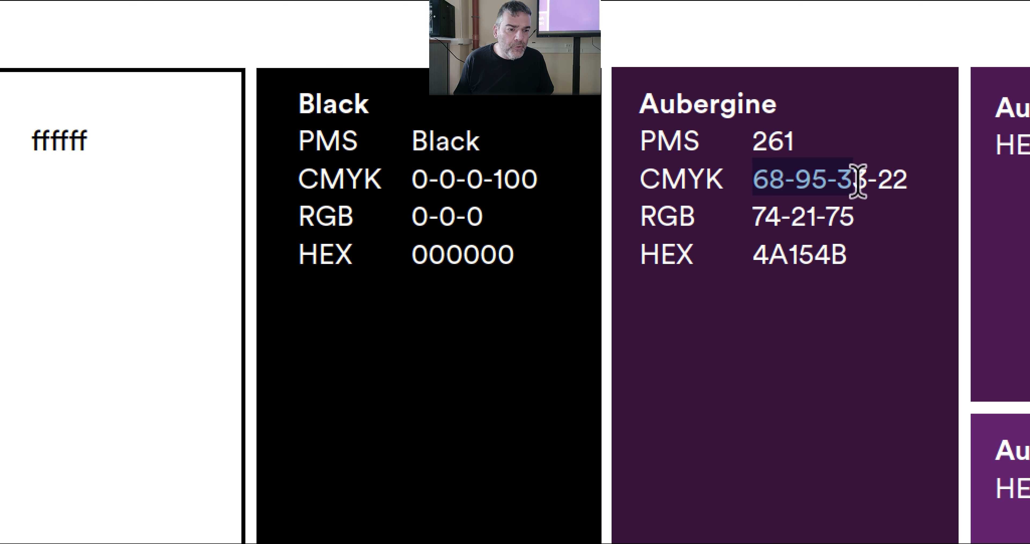
left_click_drag(751, 218, 829, 218)
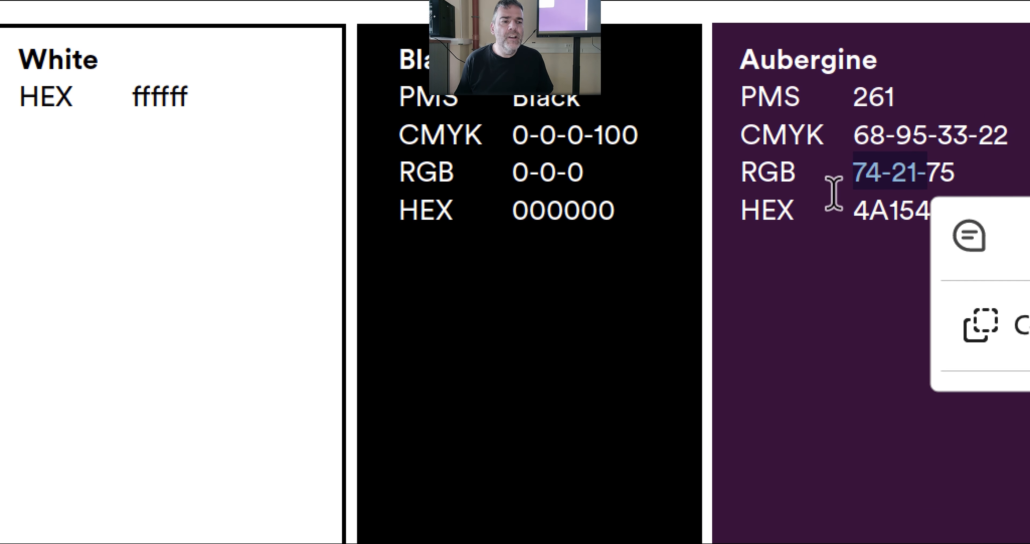
left_click(783, 236)
left_click_drag(838, 199, 908, 199)
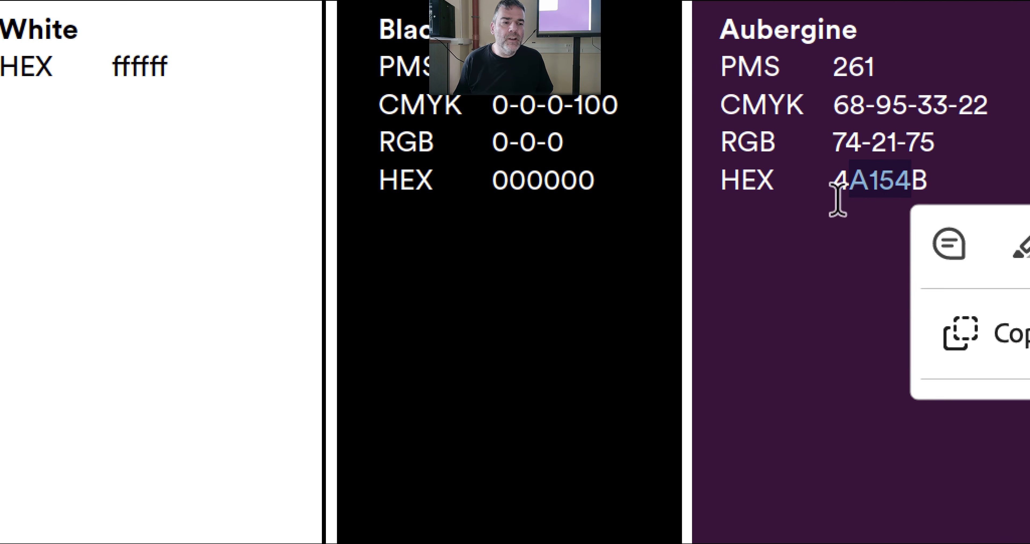
left_click(837, 198)
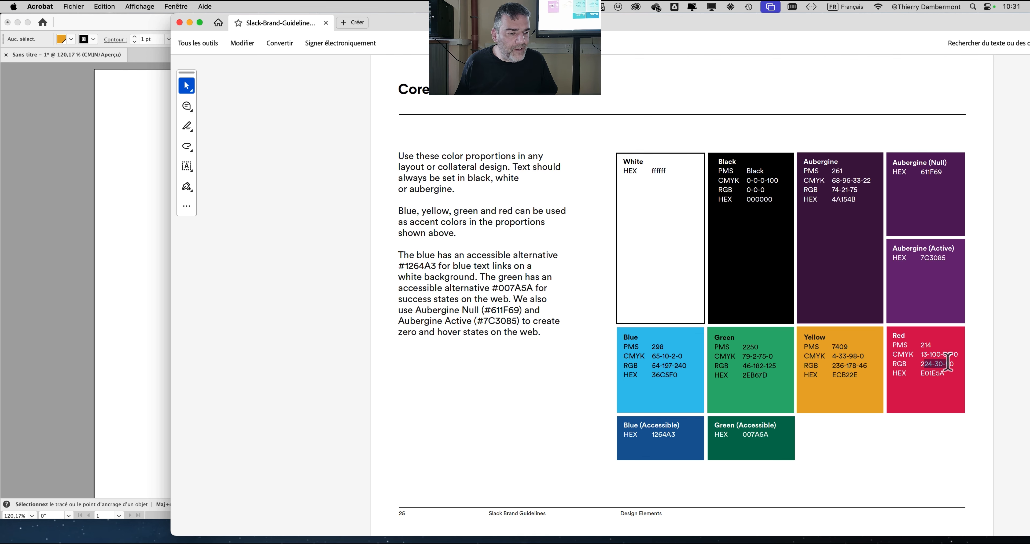
- Highlight the Red core color's RGB values 224-30-90 in the brand guidelines, checking them against the Illustrator swatches
left_click_drag(948, 364, 950, 362)
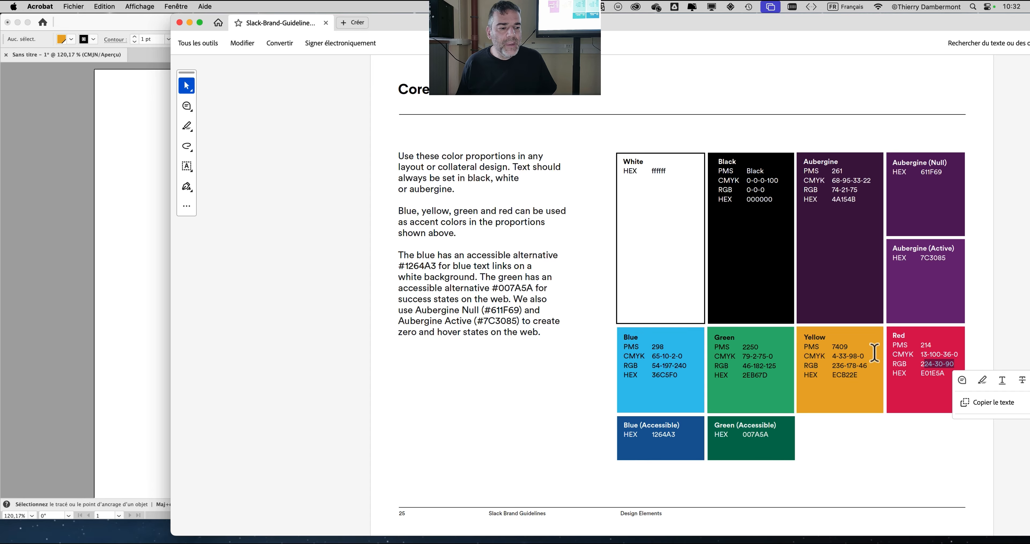
left_click(76, 174)
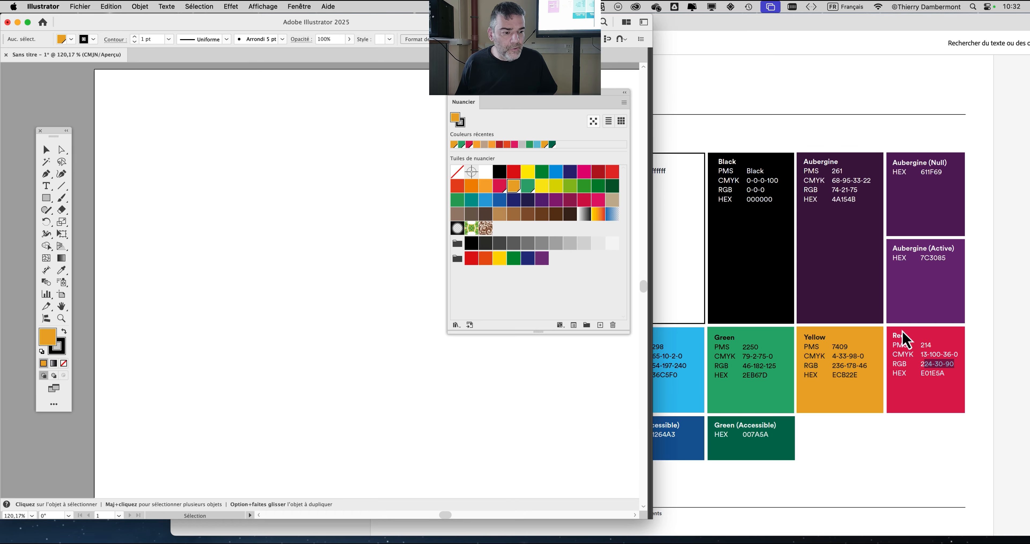
left_click(929, 363)
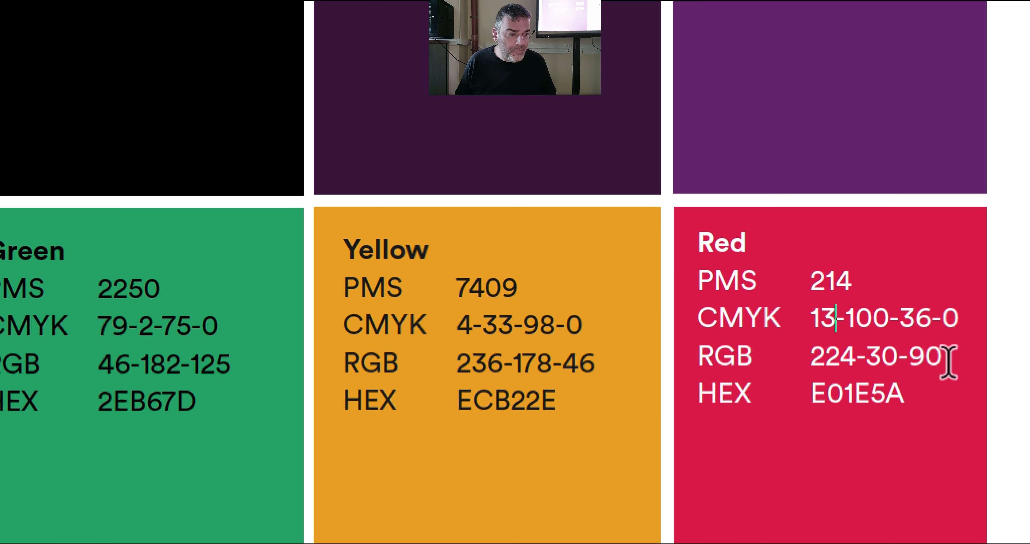
left_click_drag(946, 361, 810, 362)
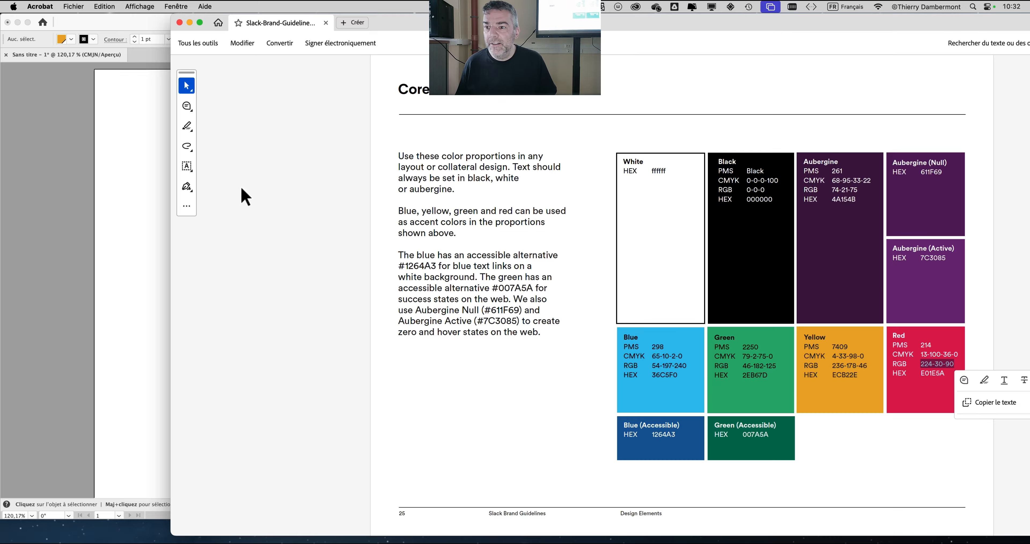
- Switch to Illustrator and review the RGB and CMYK working spaces in the color settings
left_click(92, 116)
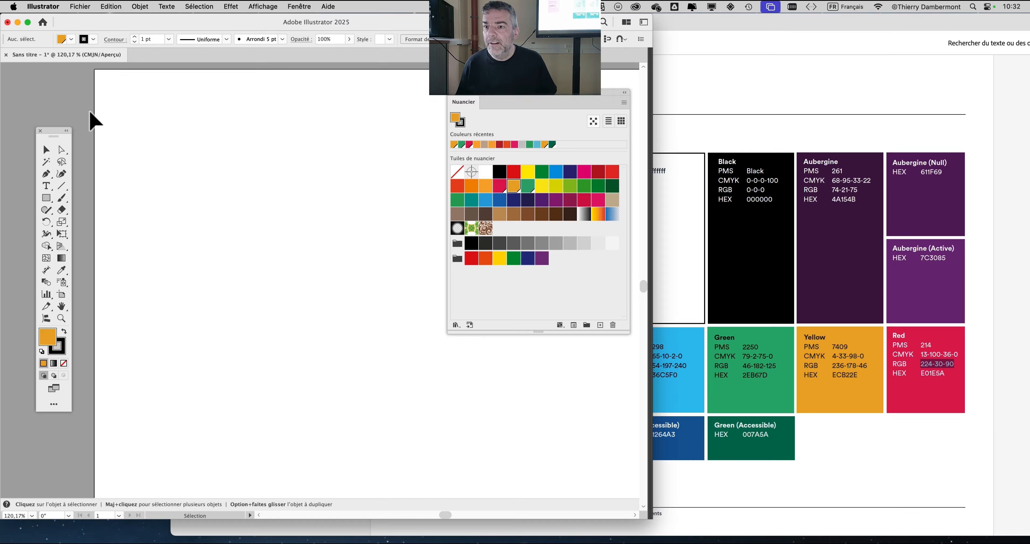
left_click(120, 6)
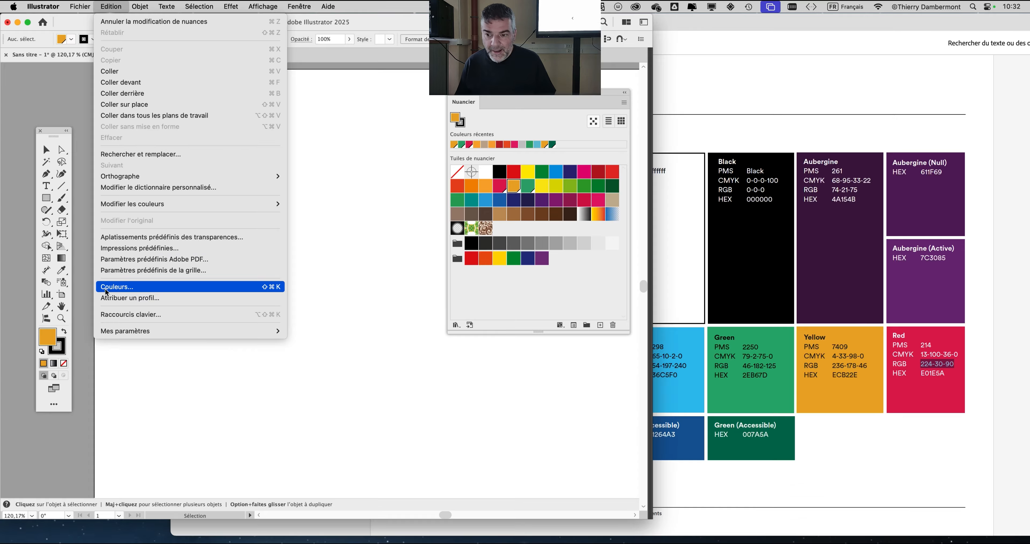
left_click(105, 287)
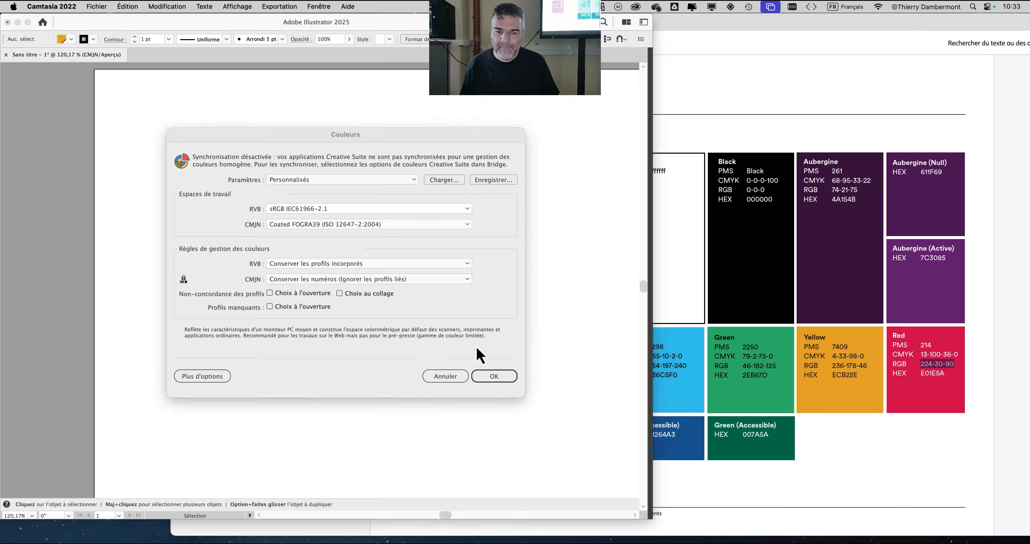
left_click(494, 379)
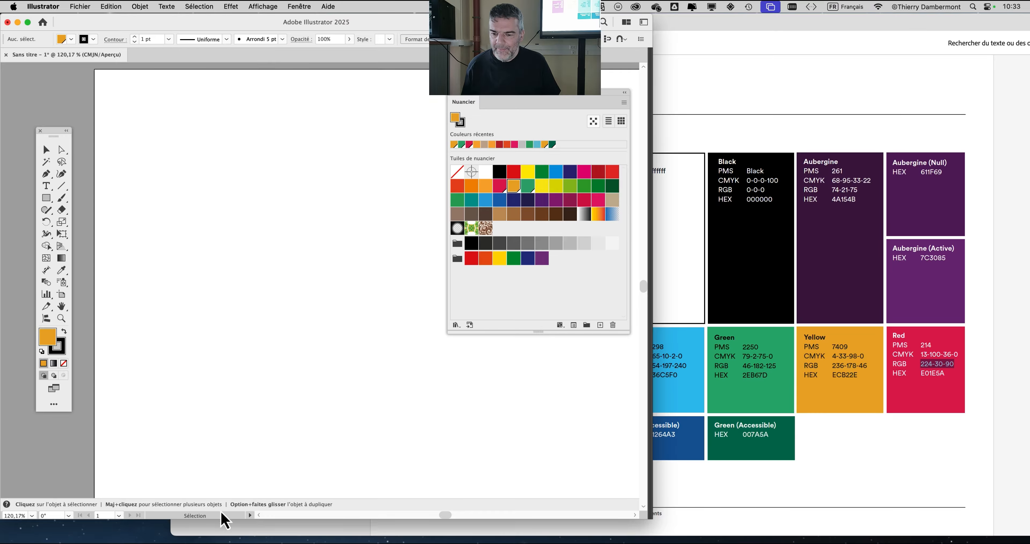
- Check the status bar's display options, recheck the RGB working space in the color settings and close them
left_click(250, 516)
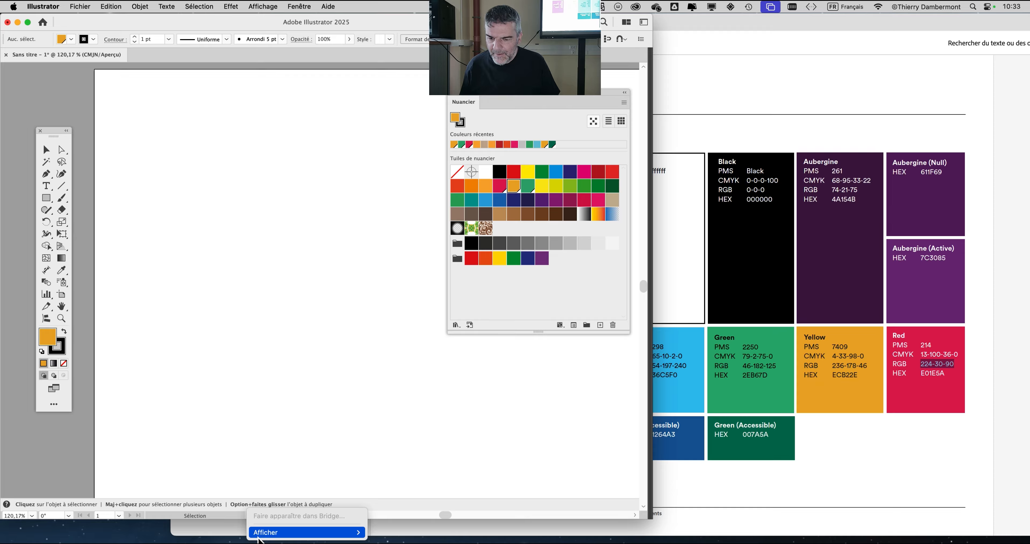
left_click(75, 474)
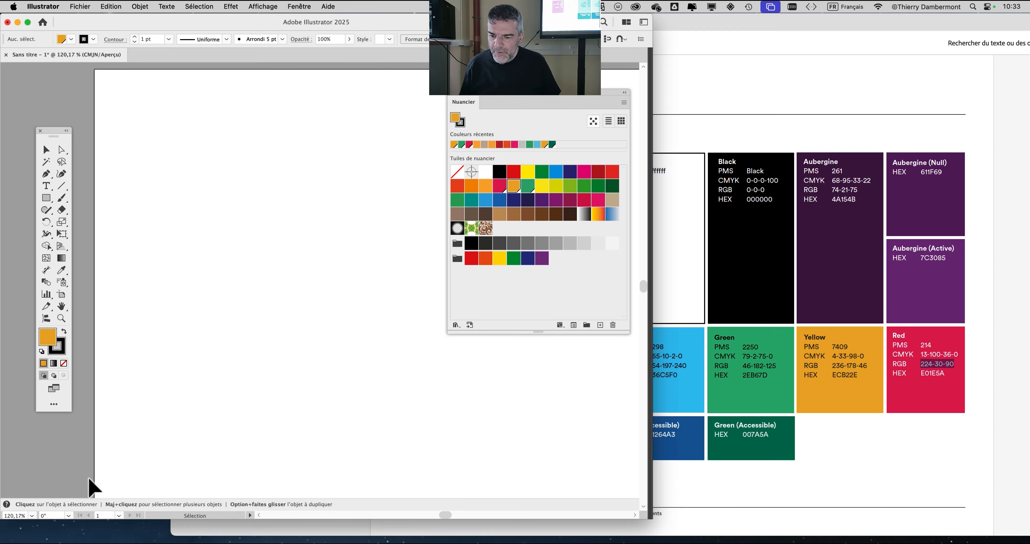
left_click(138, 6)
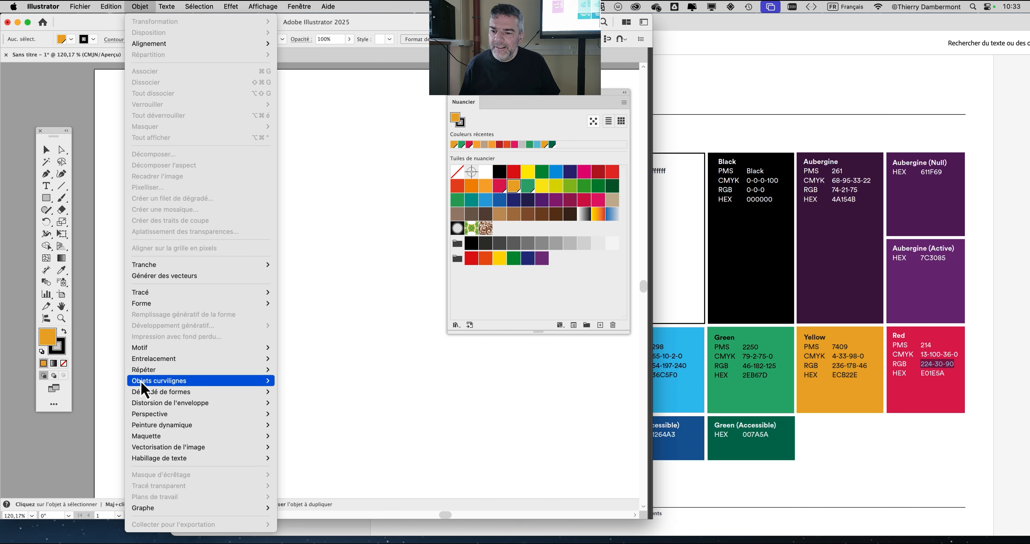
mouse_move(111, 7)
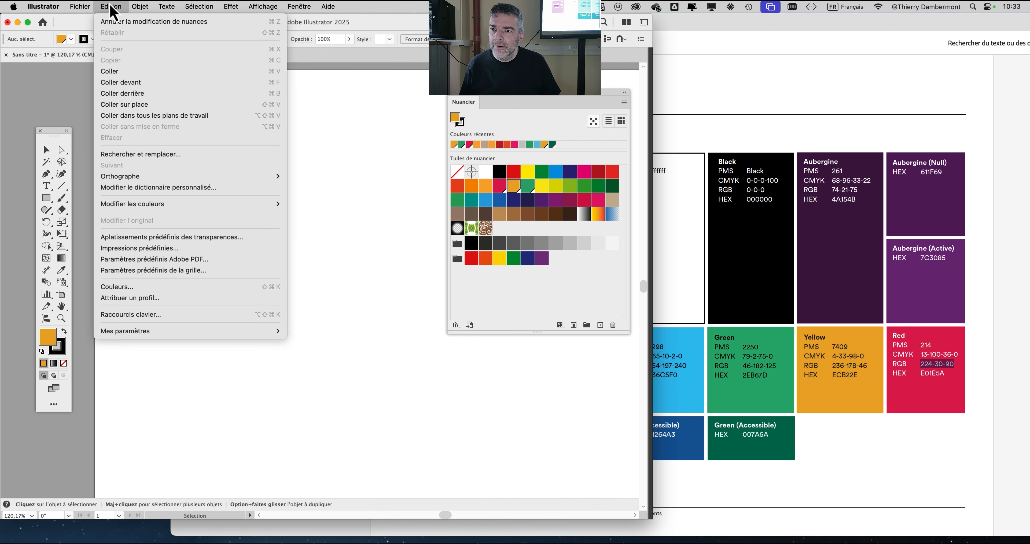
left_click(127, 288)
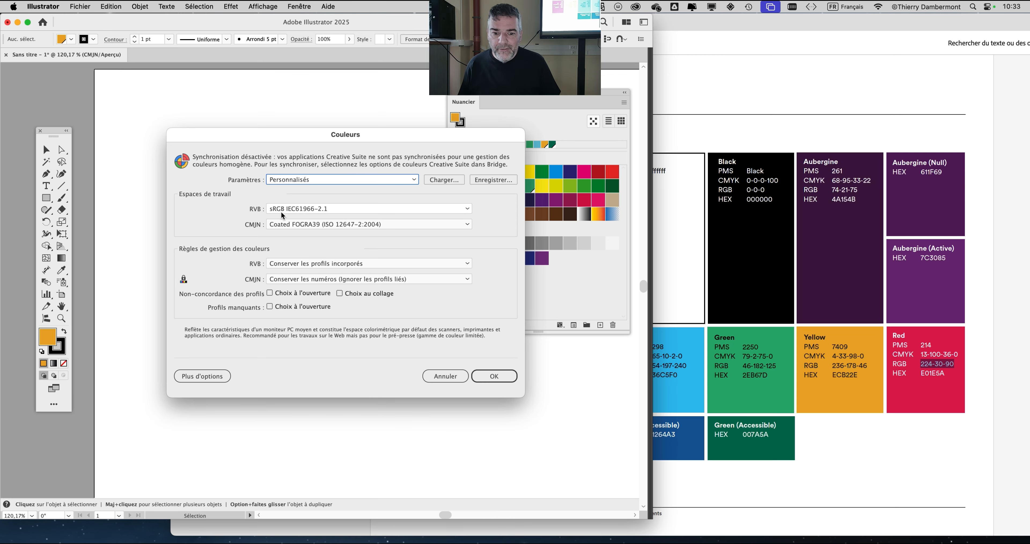
left_click(494, 375)
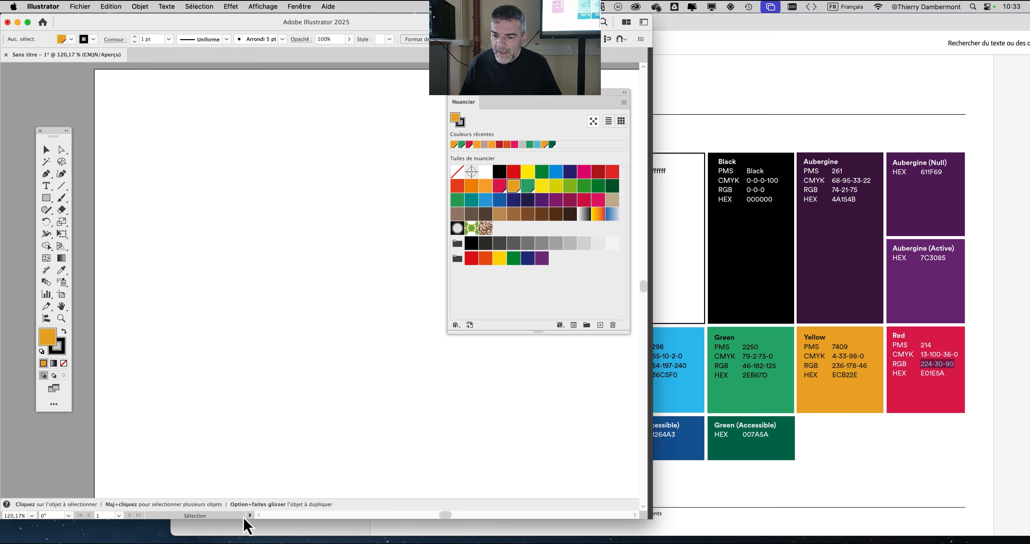
- Shorten the Illustrator window and set its status bar to show the document color profile (Profil colorimétrique du document)
mouse_move(276, 519)
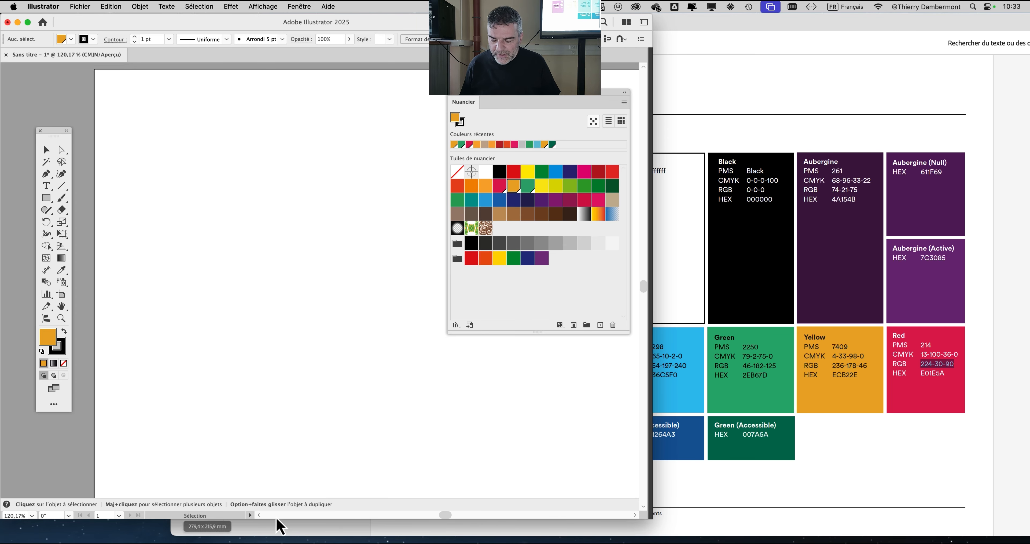
key("alt+super+8")
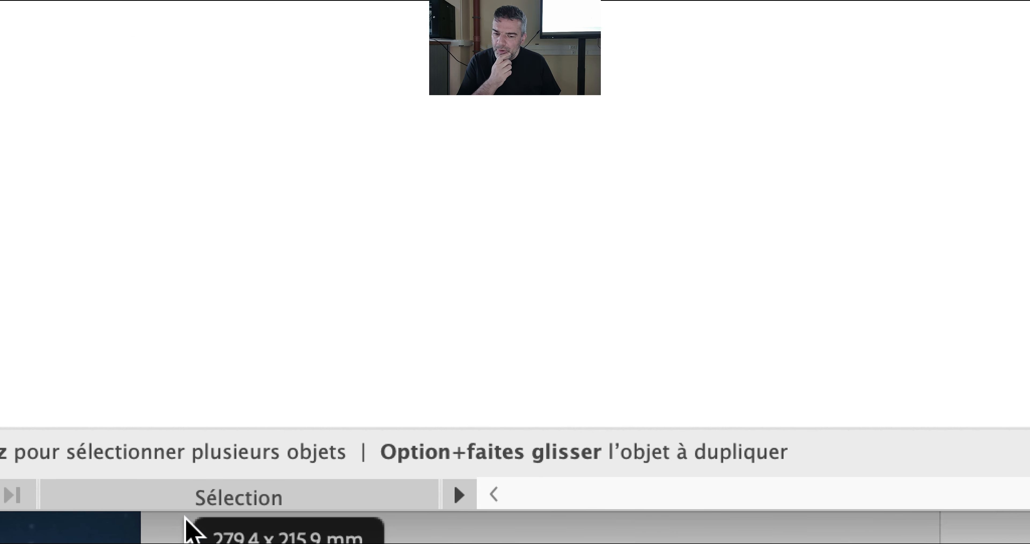
left_click(249, 486)
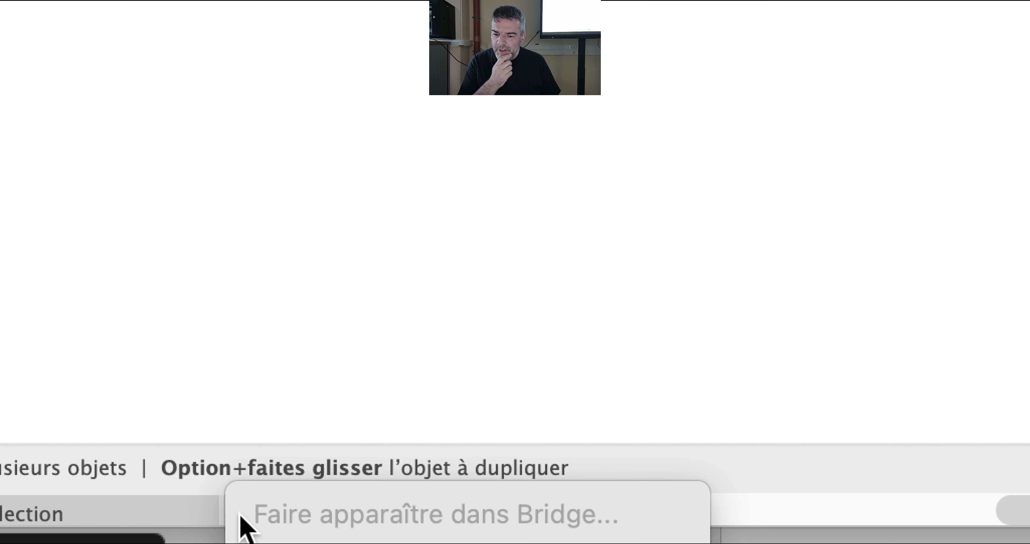
mouse_move(246, 532)
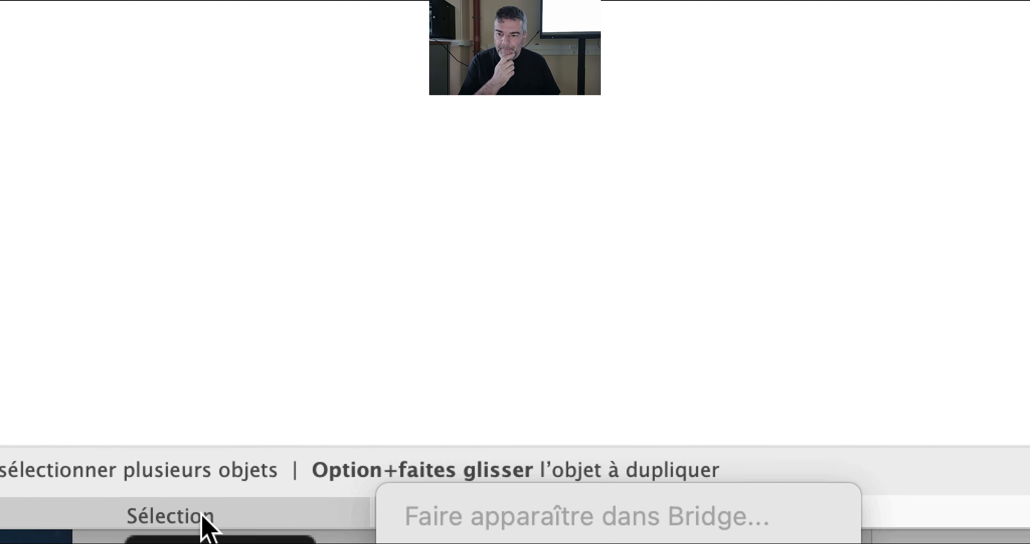
left_click(182, 494)
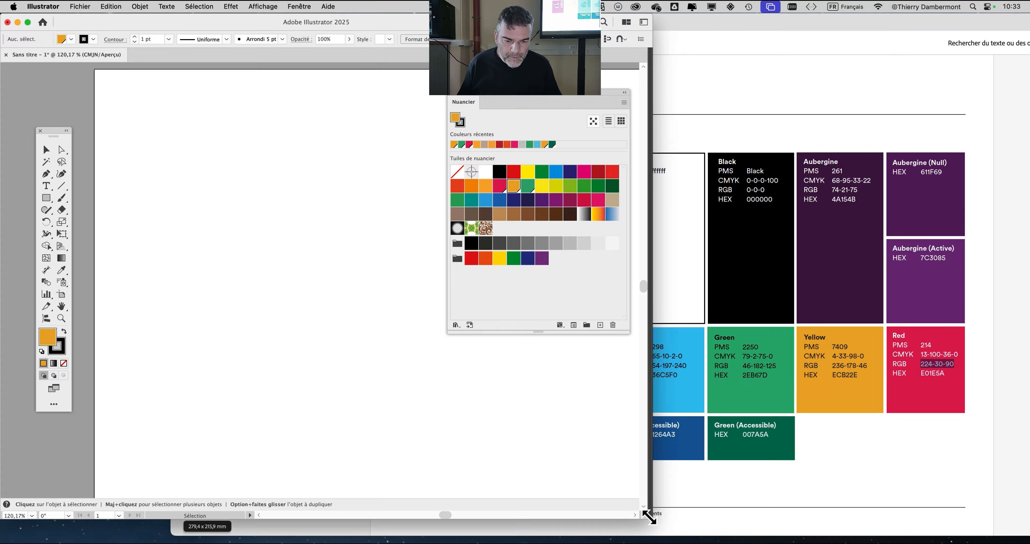
left_click_drag(651, 517, 666, 418)
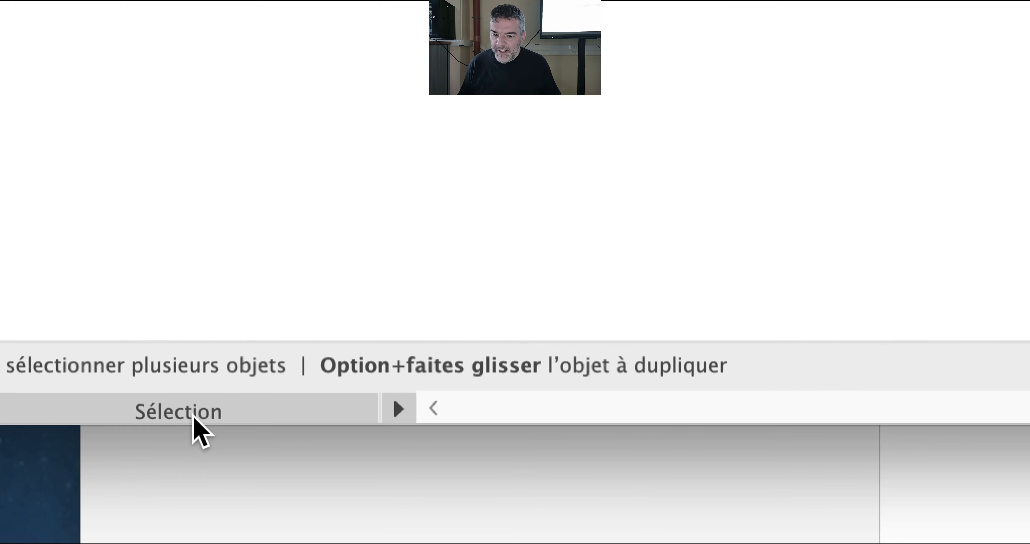
left_click(477, 408)
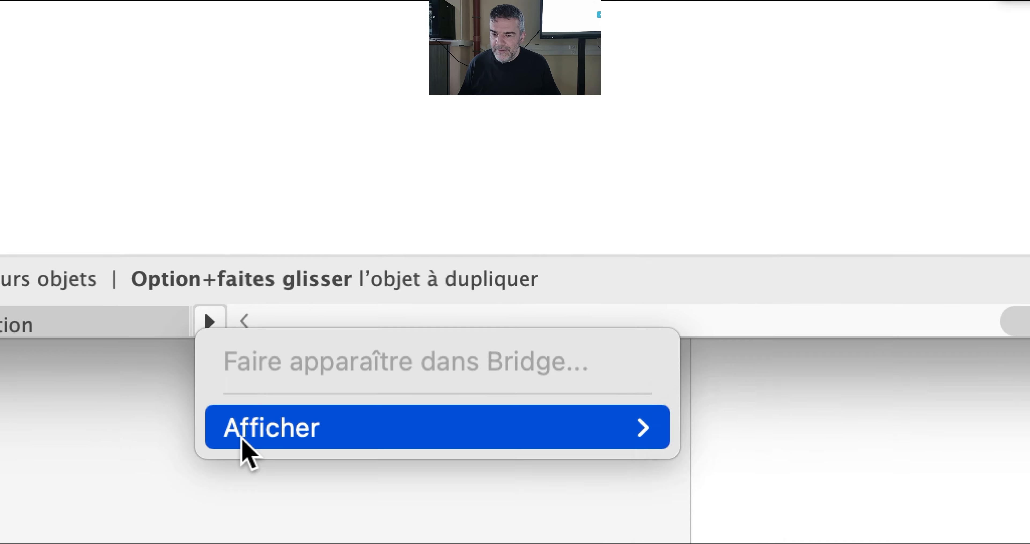
mouse_move(242, 439)
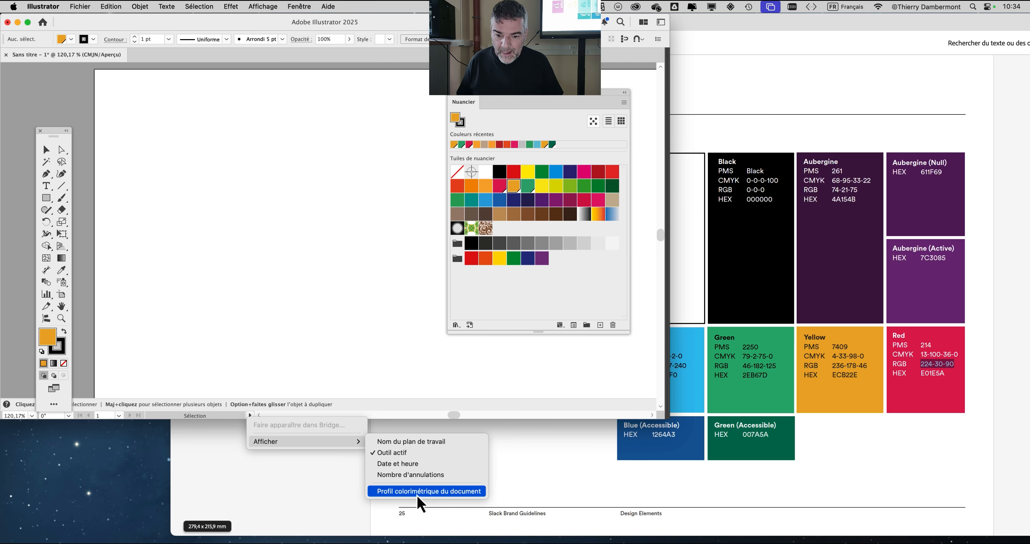
left_click(416, 495)
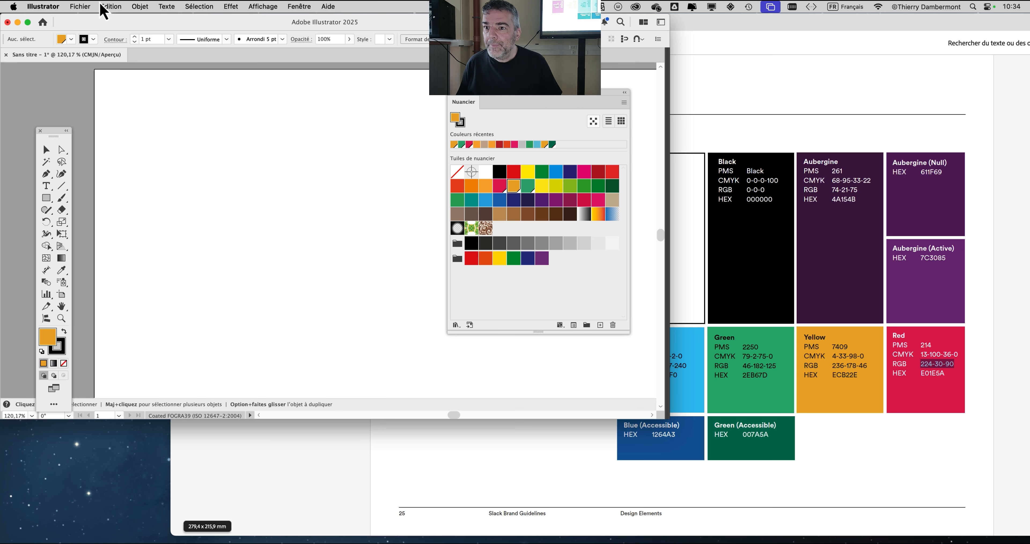
- Convert the document's color mode to RGB (Couleurs RVB) and check the selected mode
left_click(109, 6)
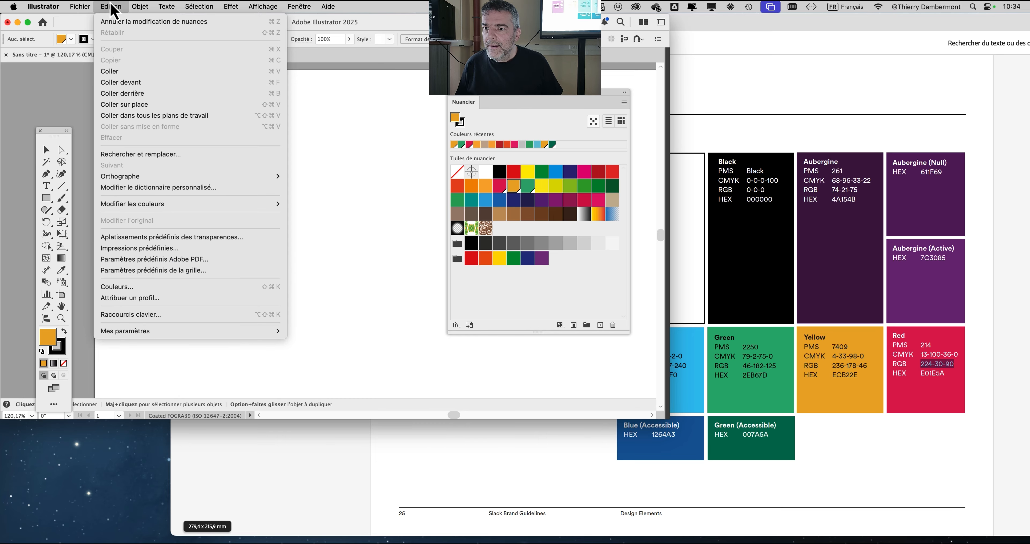
mouse_move(86, 6)
mouse_move(114, 309)
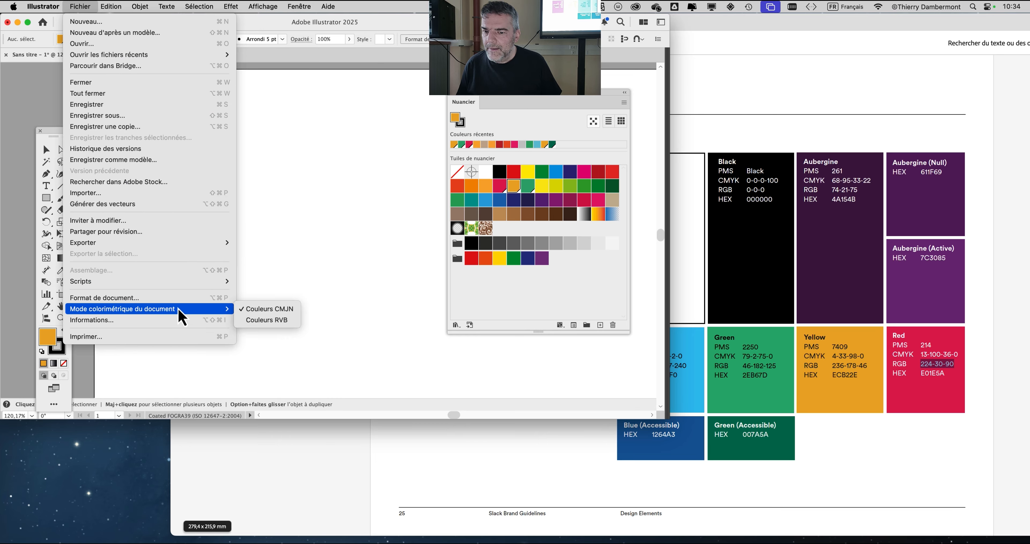
left_click(266, 320)
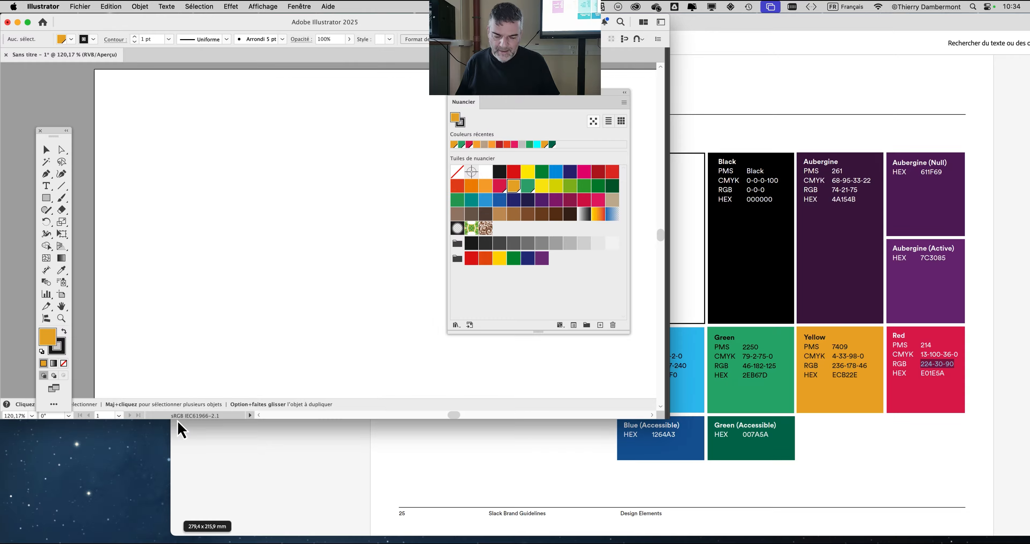
left_click(80, 6)
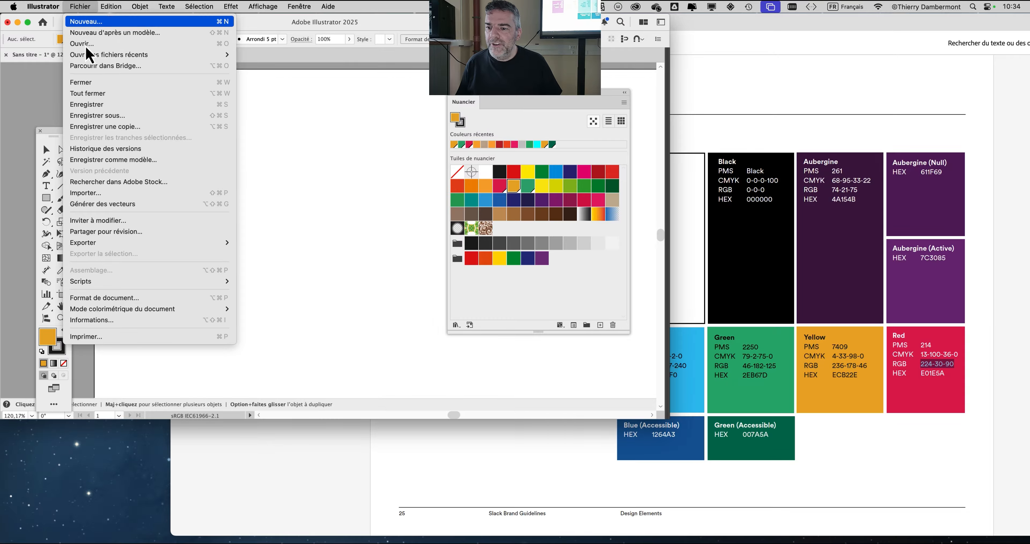
mouse_move(96, 311)
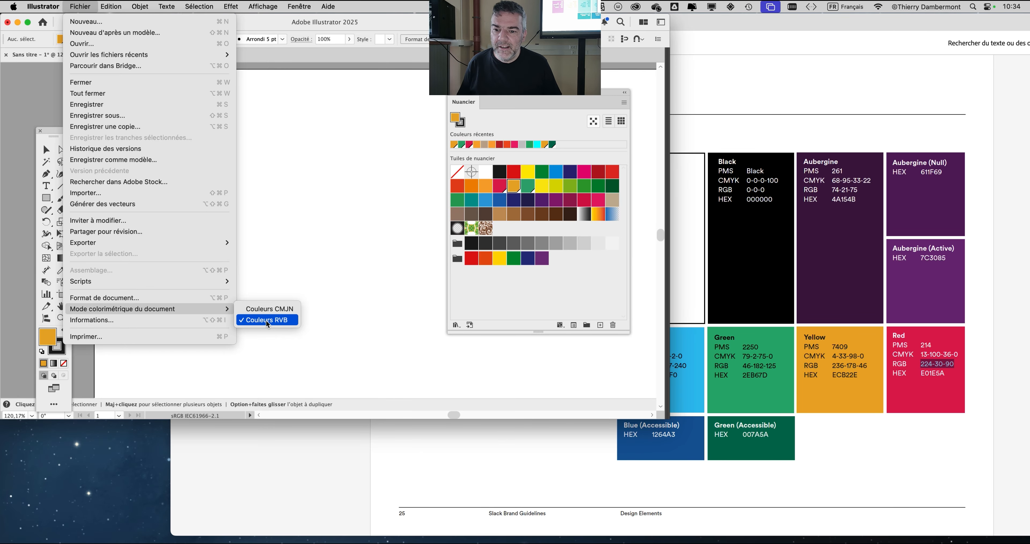
left_click(266, 321)
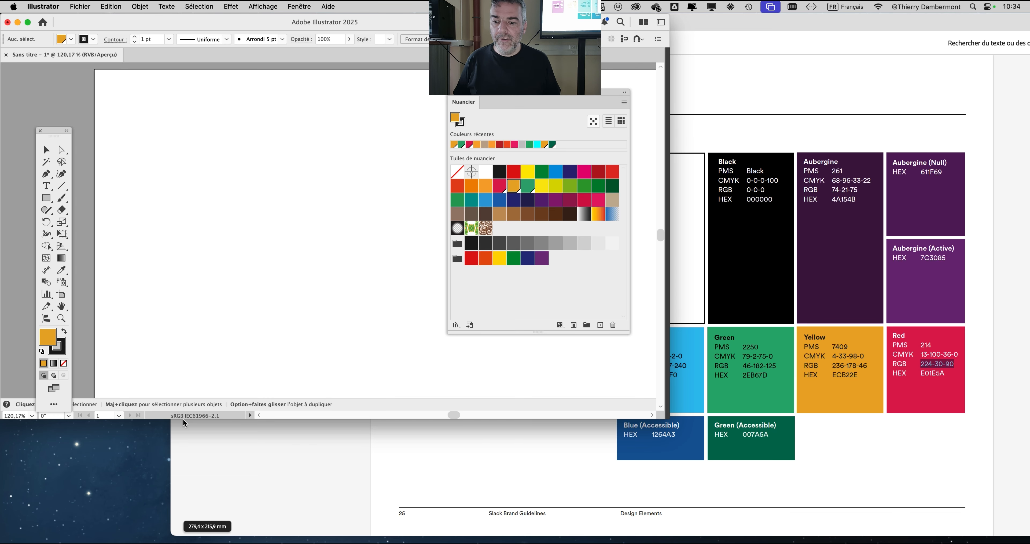
left_click(119, 5)
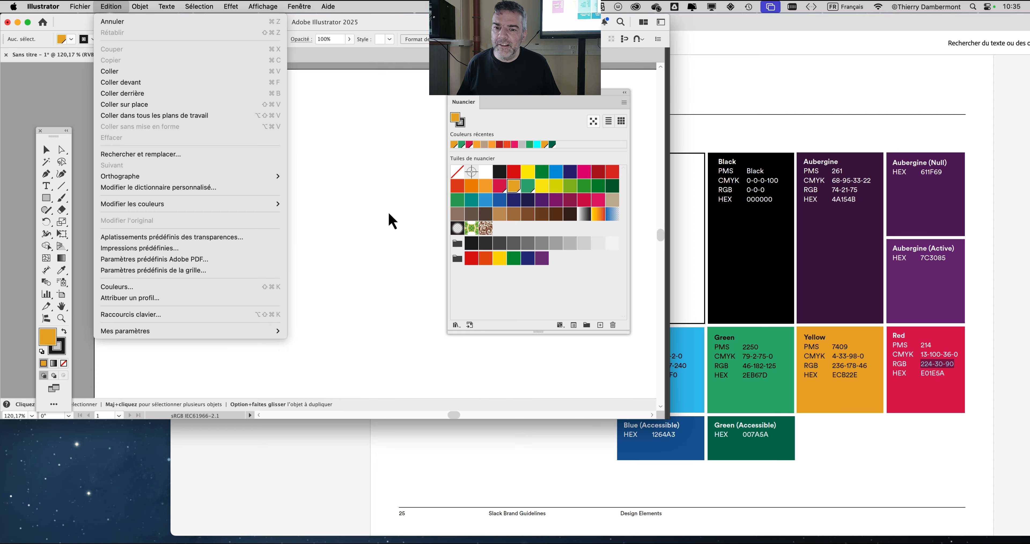
left_click(355, 78)
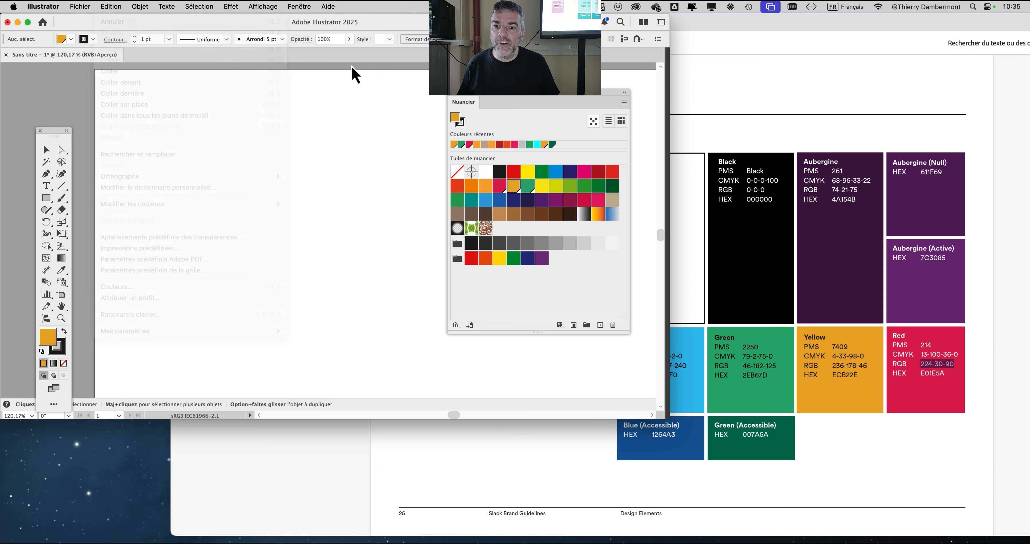
- Review the advanced settings for a new document, try the Couleur RVB color mode and close without creating one
left_click(79, 8)
left_click(80, 23)
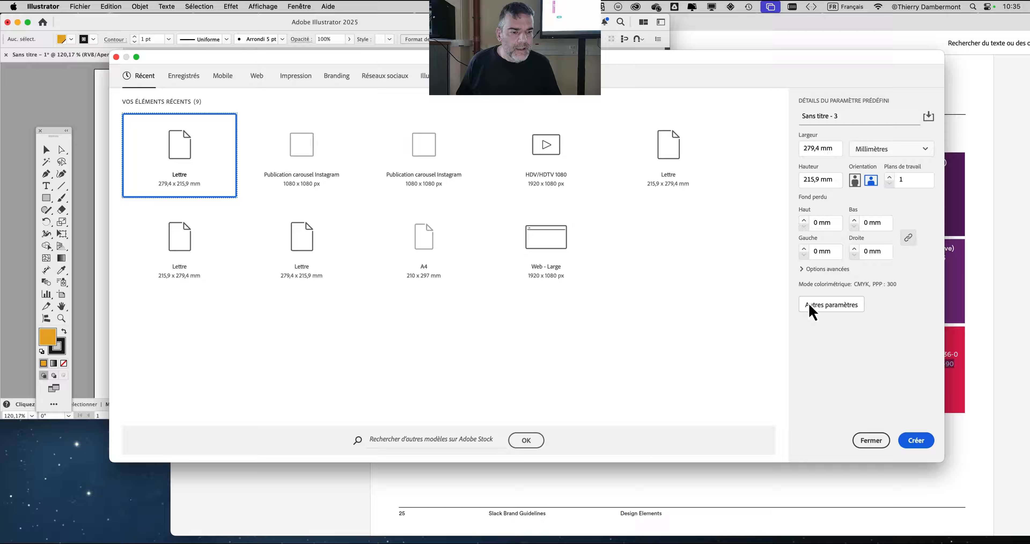
left_click(801, 269)
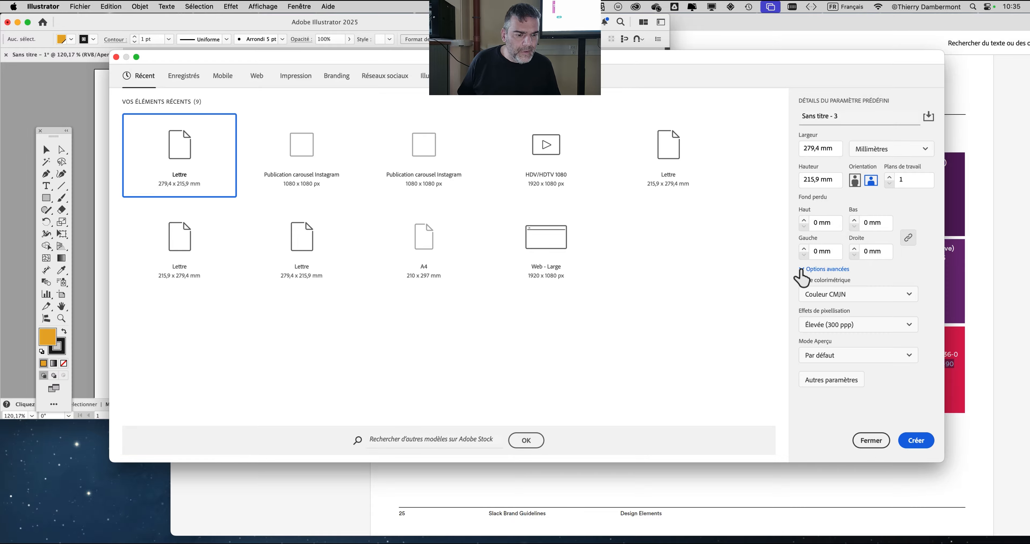
left_click(822, 385)
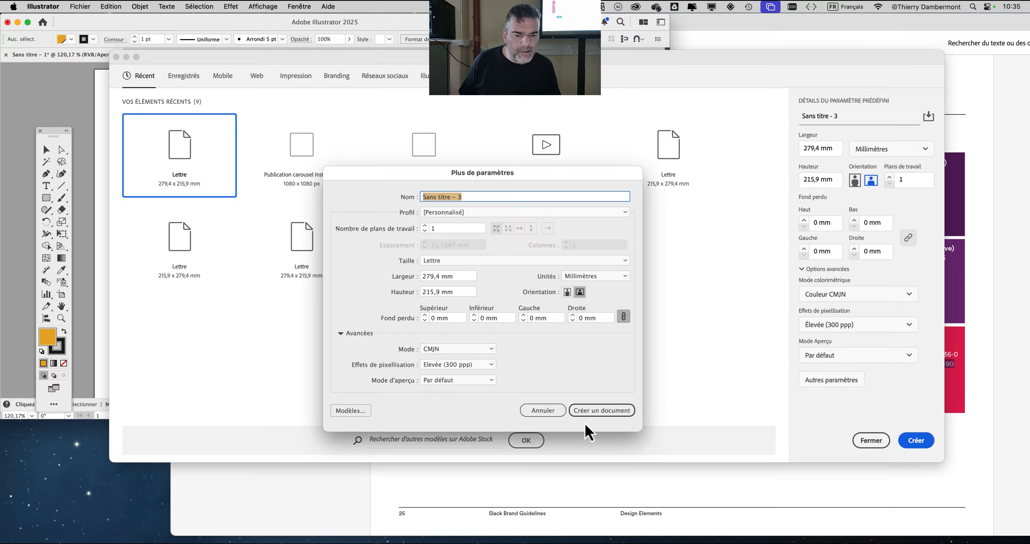
left_click(543, 411)
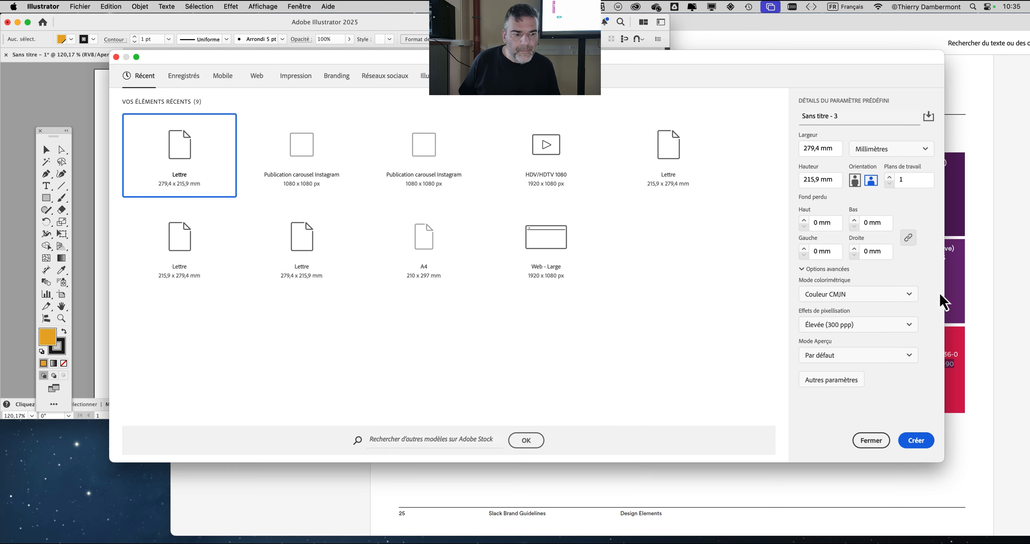
left_click(858, 294)
left_click(843, 315)
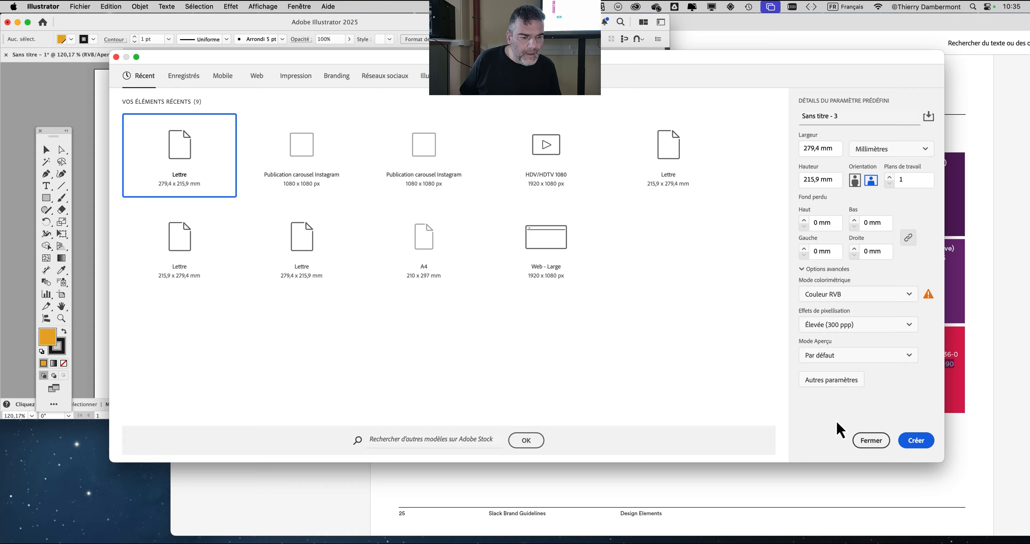
left_click(872, 441)
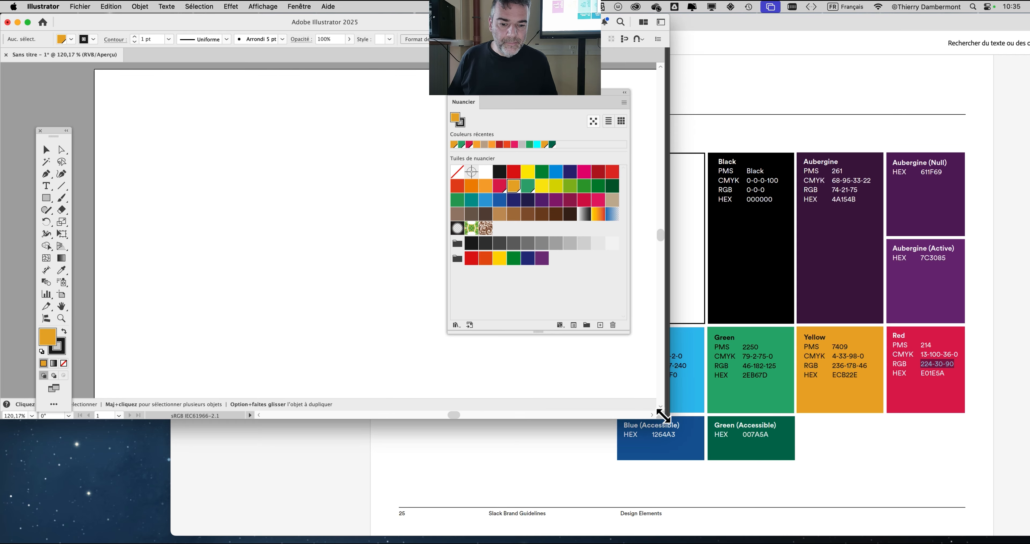
- Enlarge the Illustrator window and delete the custom red, yellow and green global swatches
left_click_drag(660, 416, 701, 444)
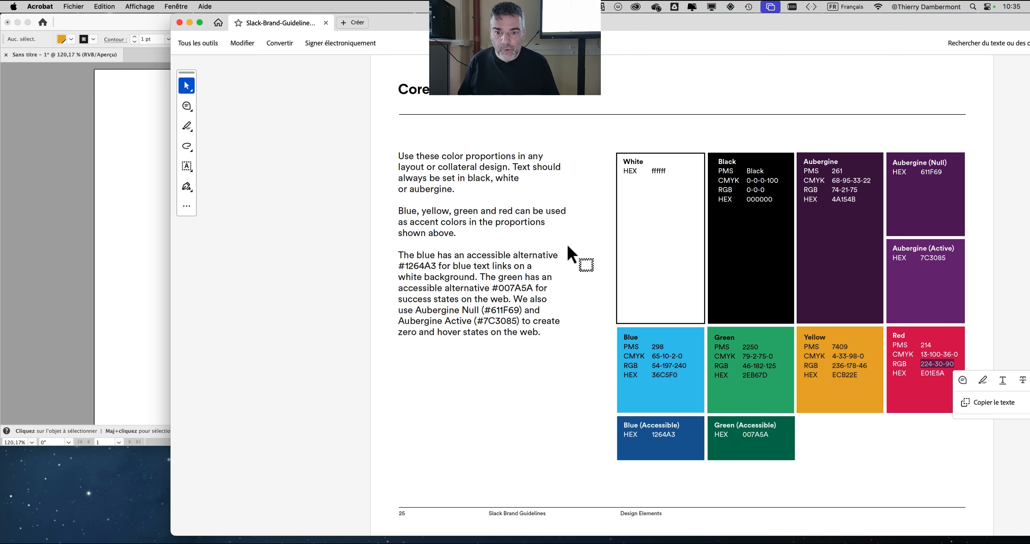
left_click(115, 129)
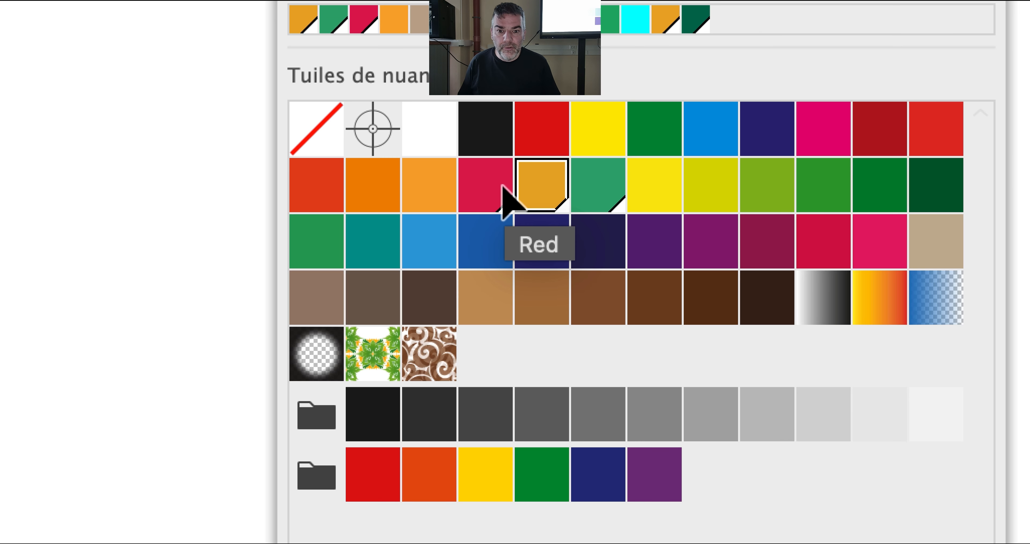
left_click(493, 194, "shift")
left_click(580, 199, "shift")
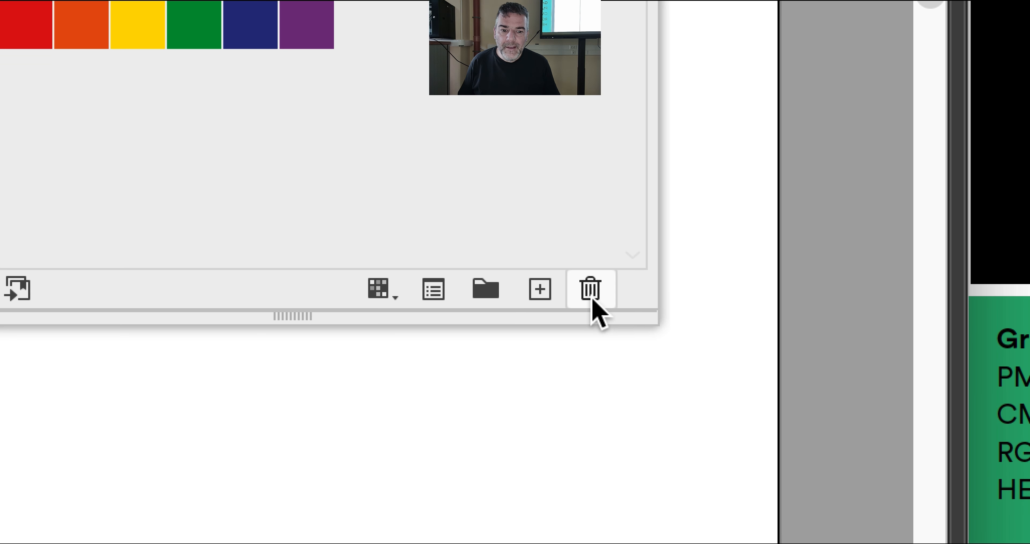
left_click(593, 300)
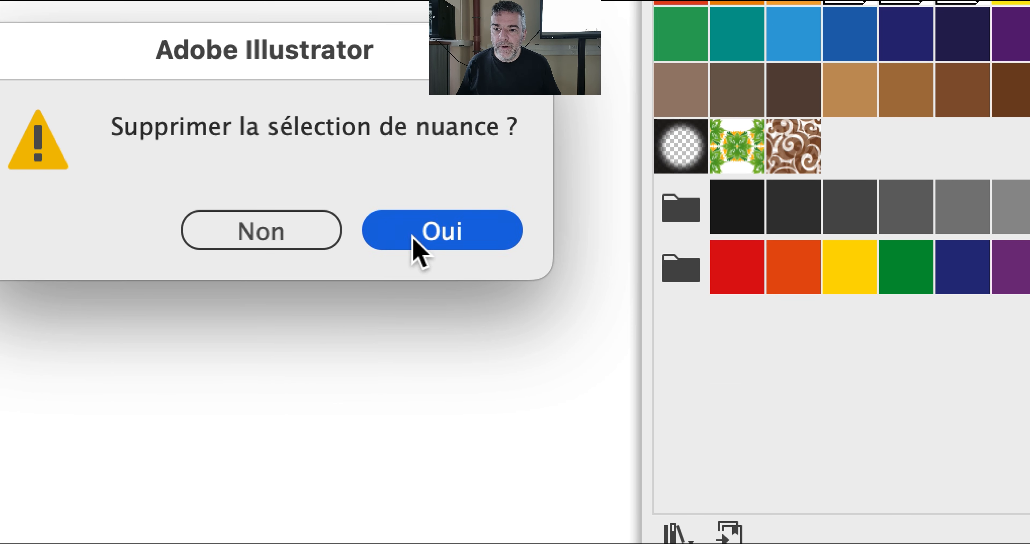
left_click(413, 236)
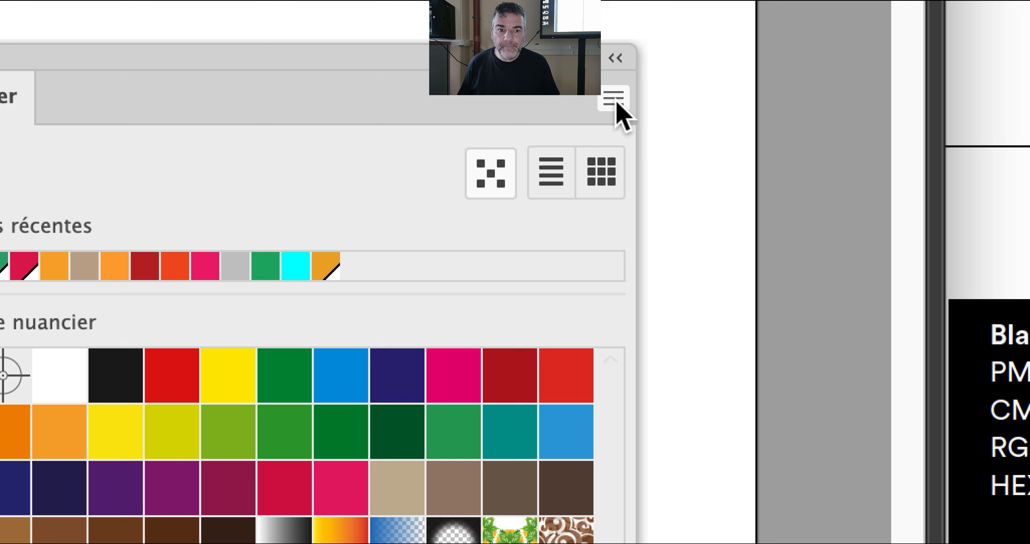
- Create a global process swatch named RED in RVB mode with R 224, V 29 and B 90
left_click(744, 119)
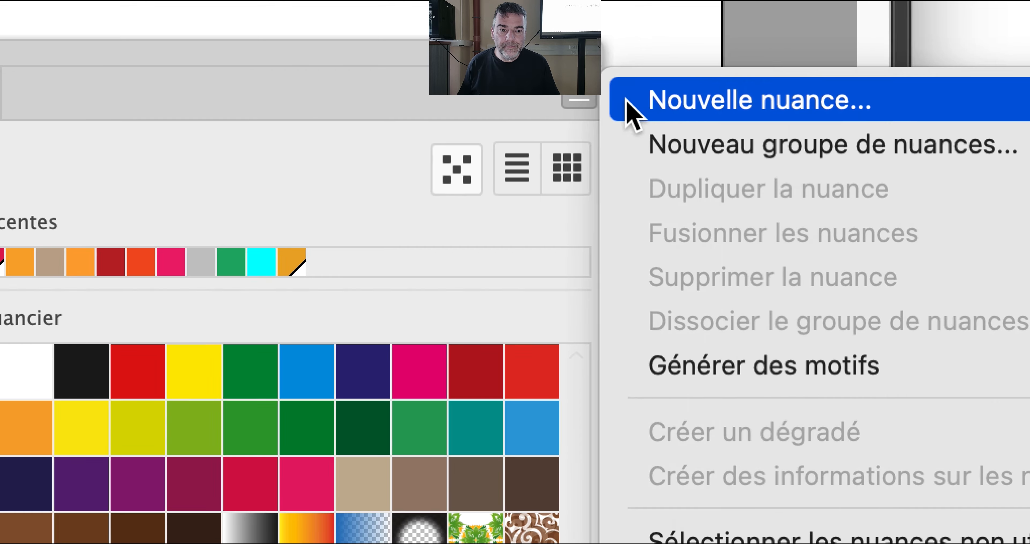
left_click(794, 128)
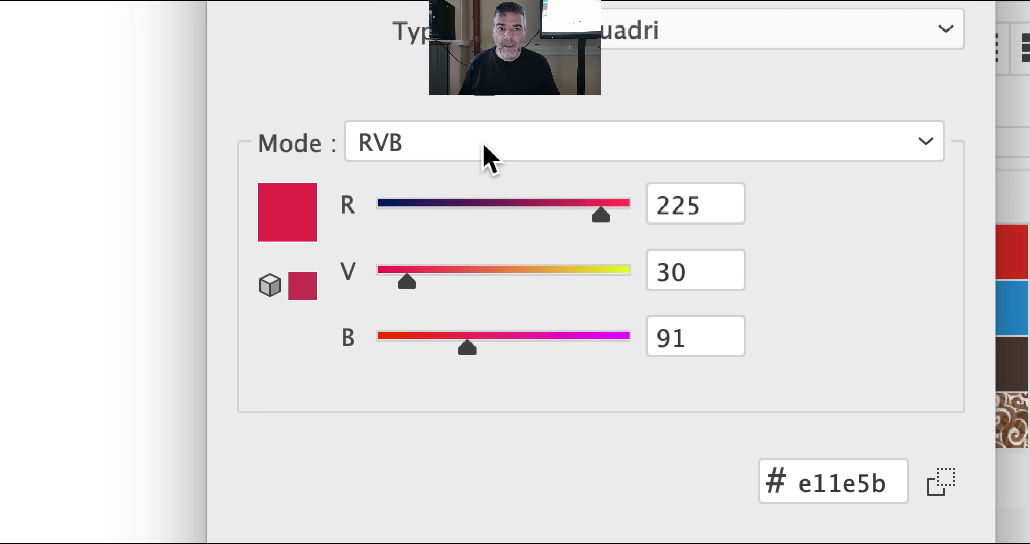
type("RE")
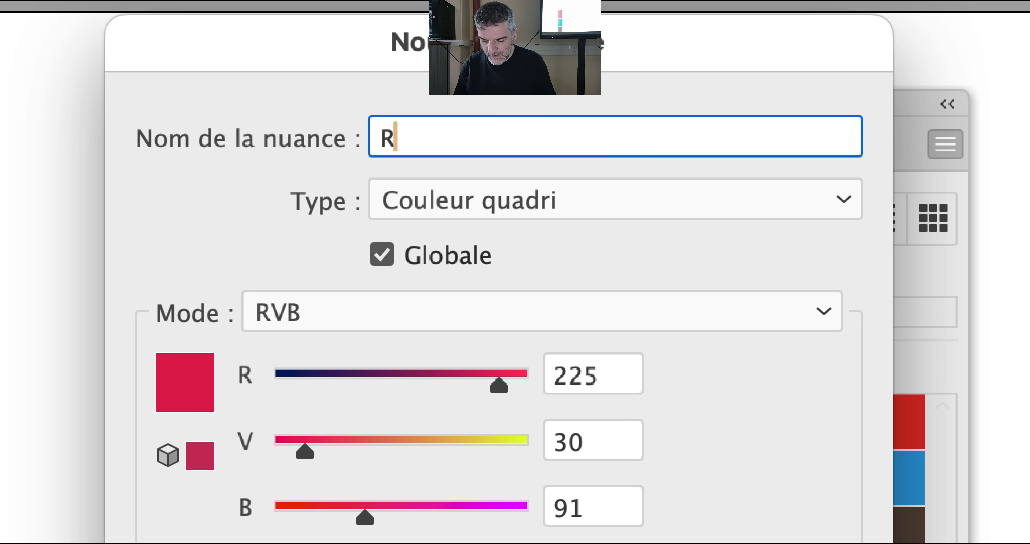
type("D")
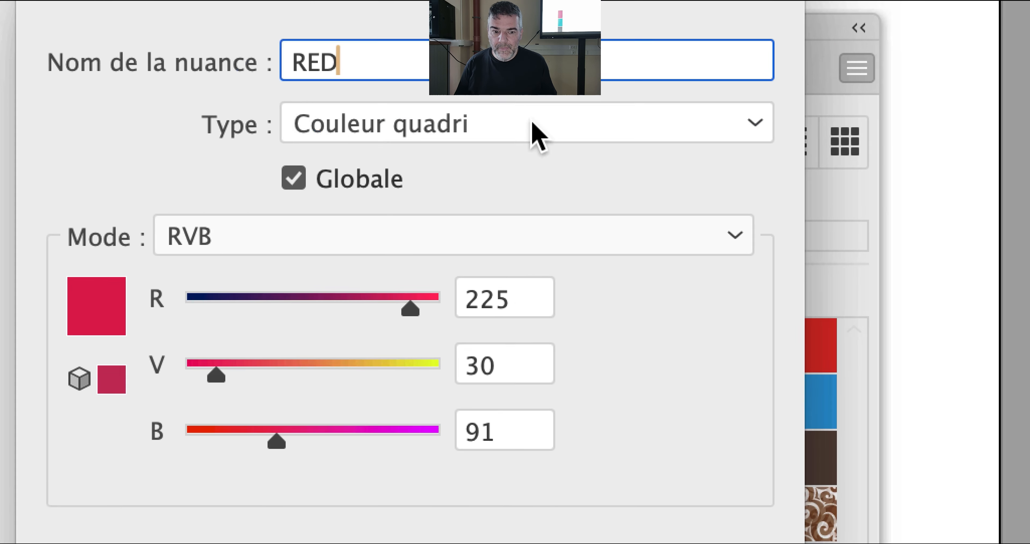
key("Tab")
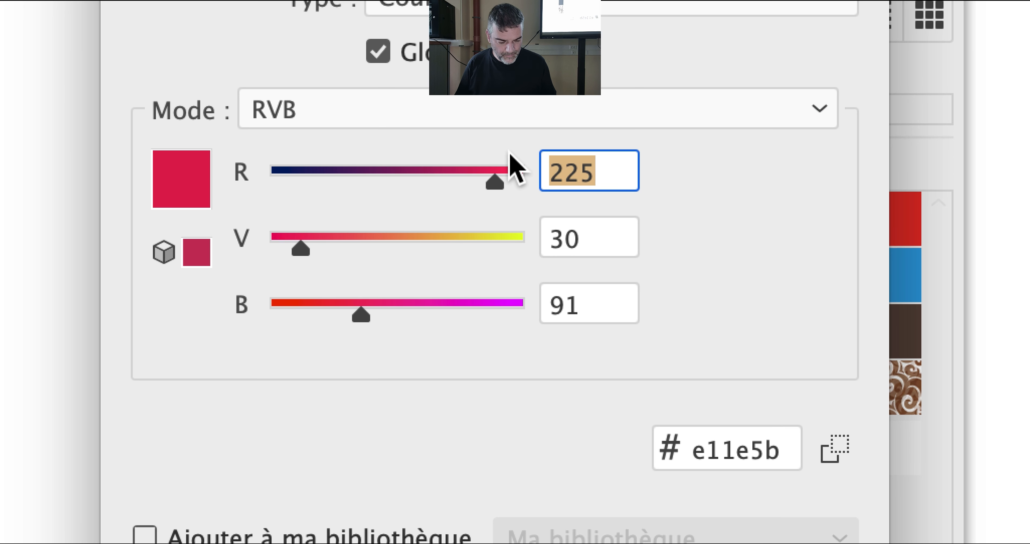
type("224")
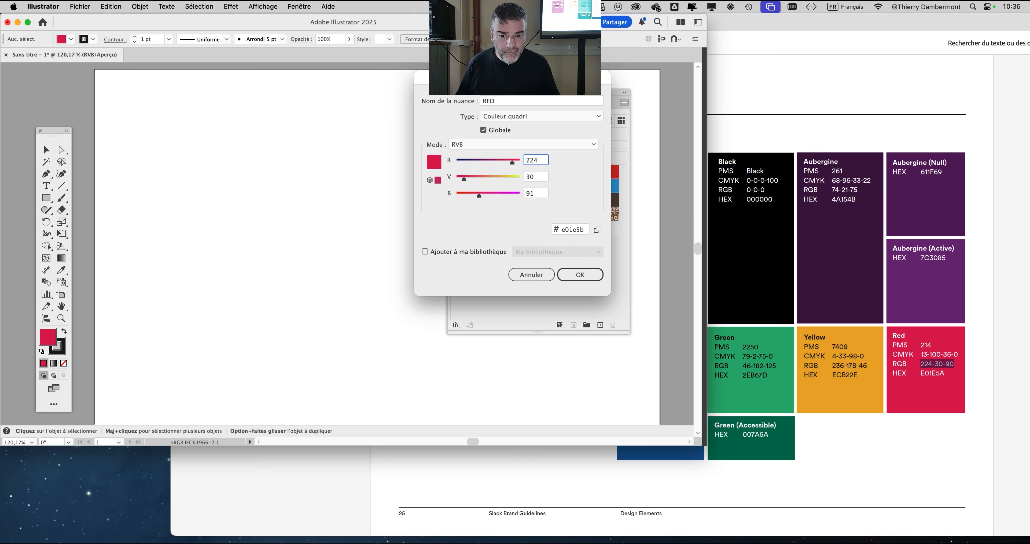
key("Tab")
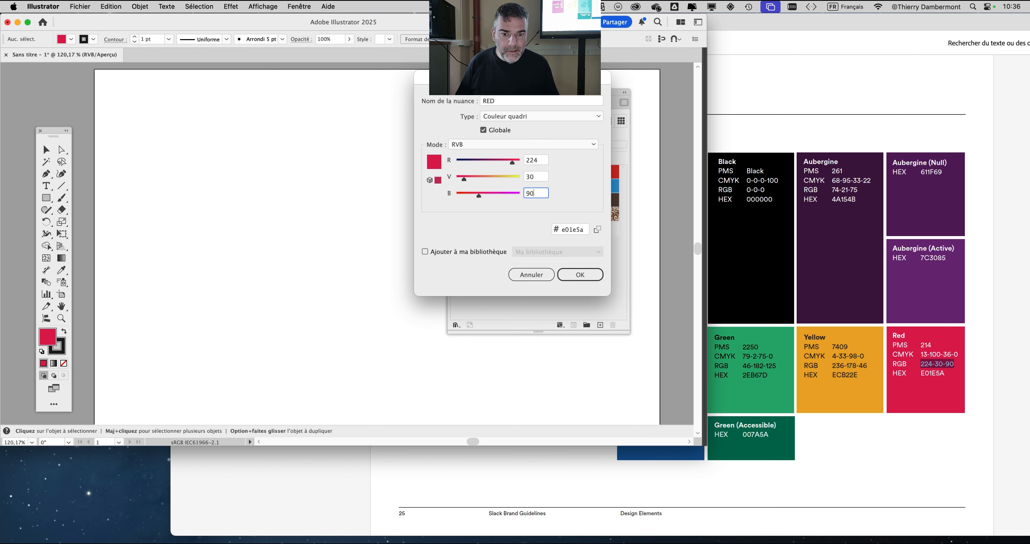
left_click_drag(489, 86, 304, 93)
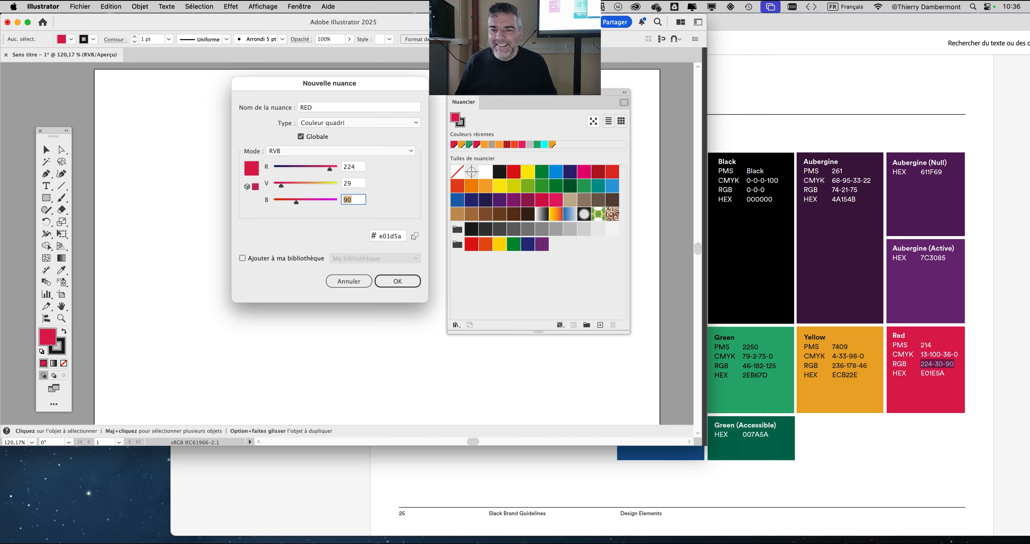
left_click(398, 281)
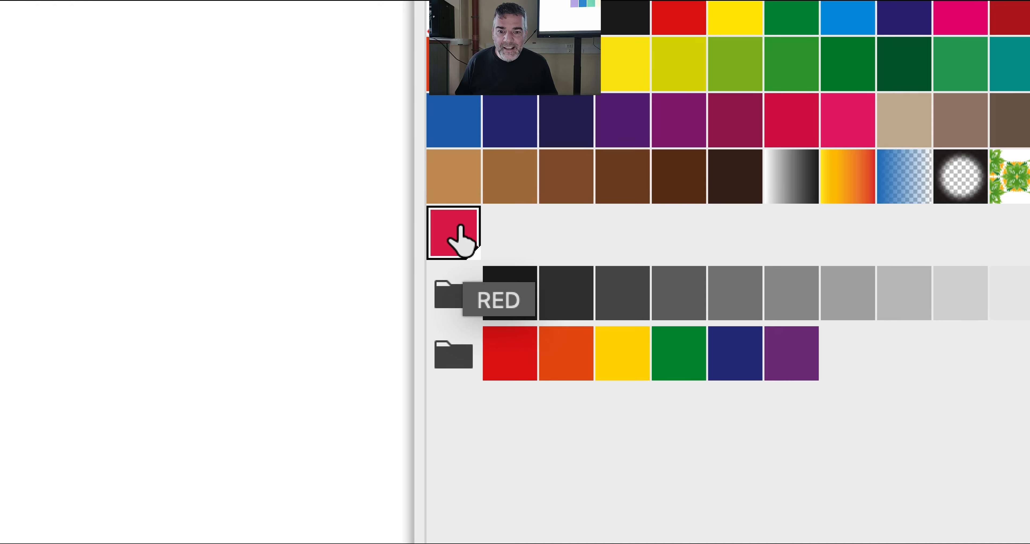
- Inspect the RED swatch's CMJN equivalent against the CMYK values of Slack's Red, and close its options without saving
double_click(459, 228)
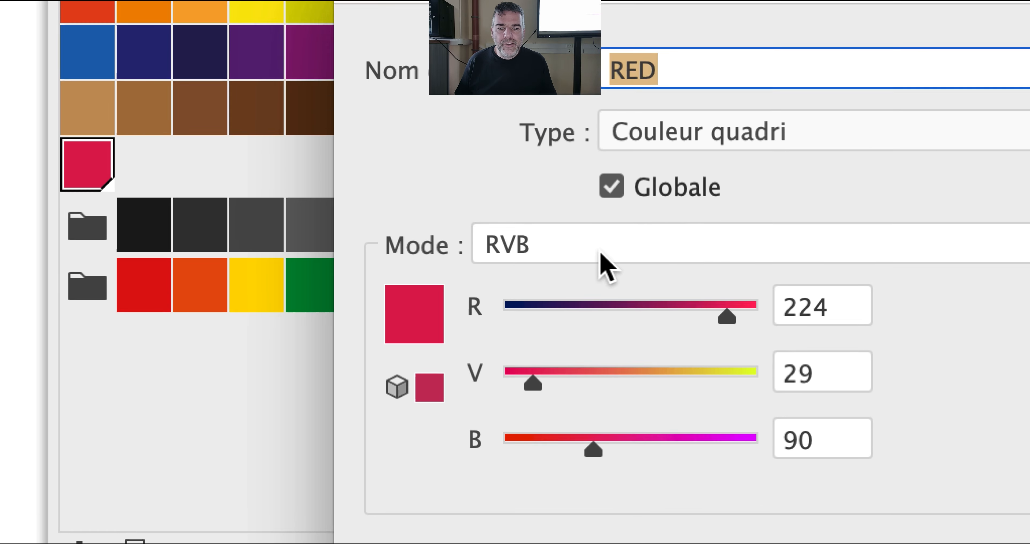
left_click(347, 130)
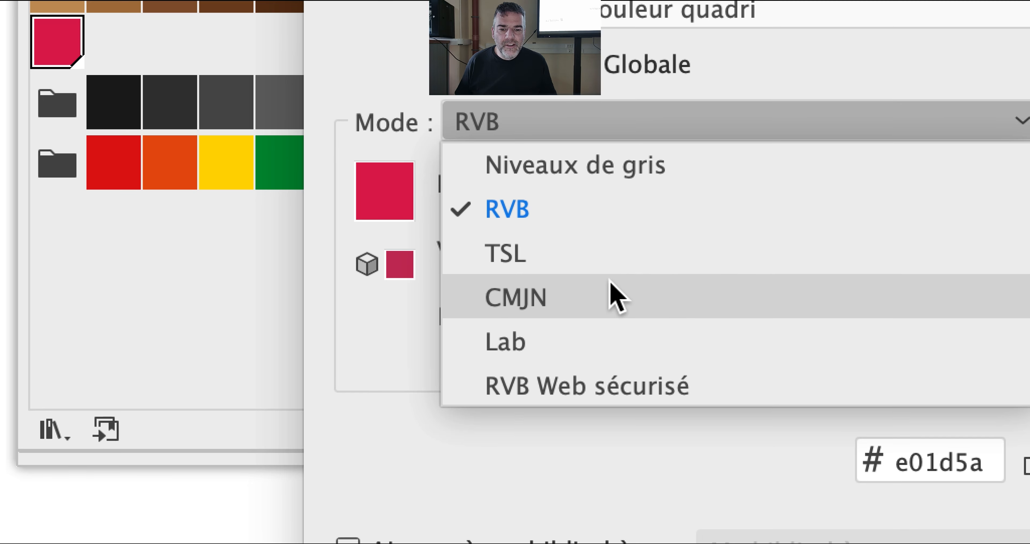
left_click(627, 352)
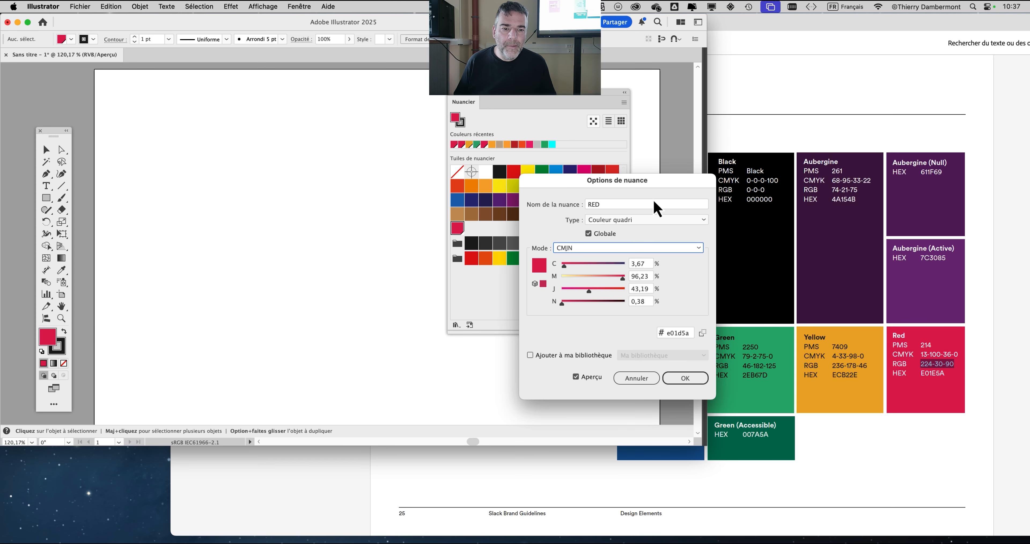
left_click_drag(641, 185, 208, 143)
left_click(209, 336)
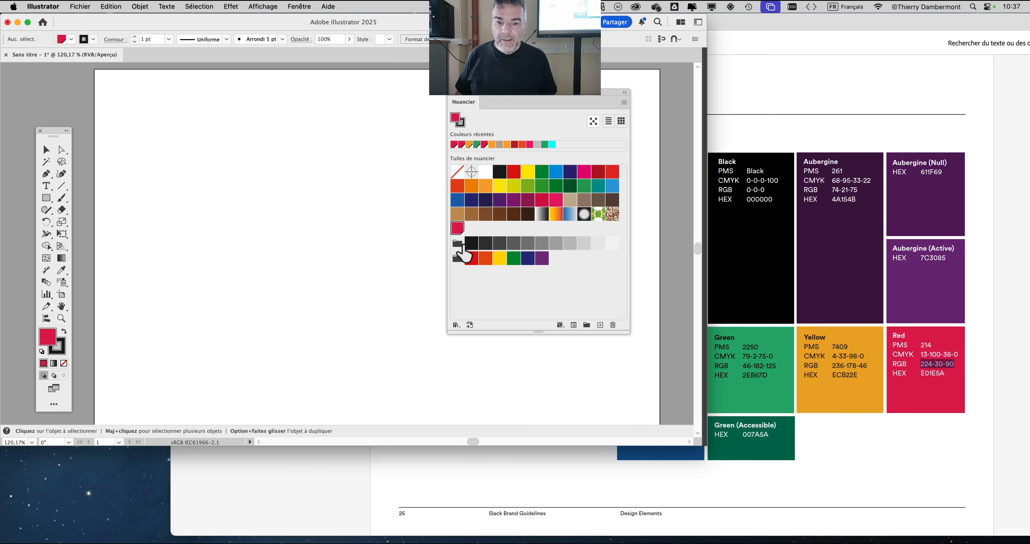
double_click(457, 228)
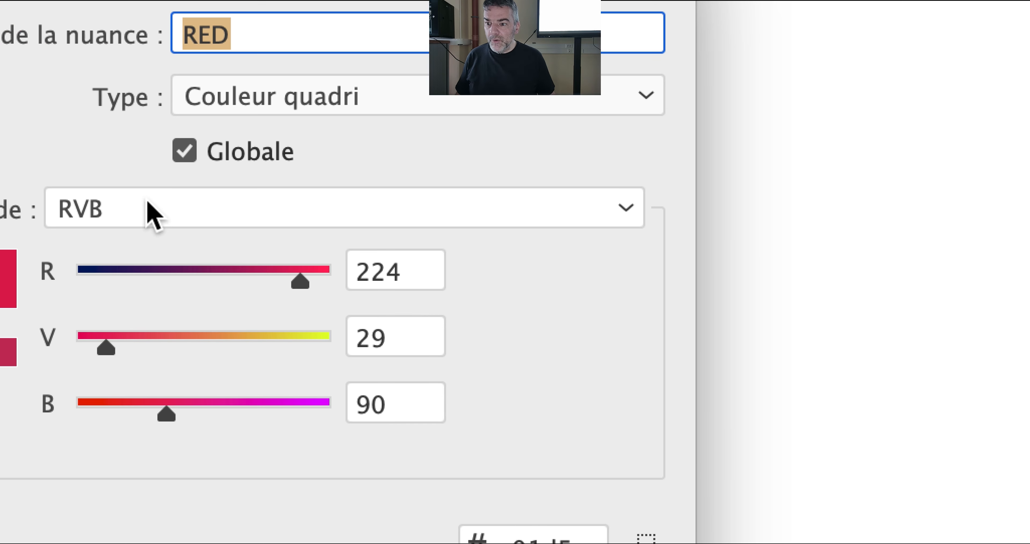
left_click(150, 205)
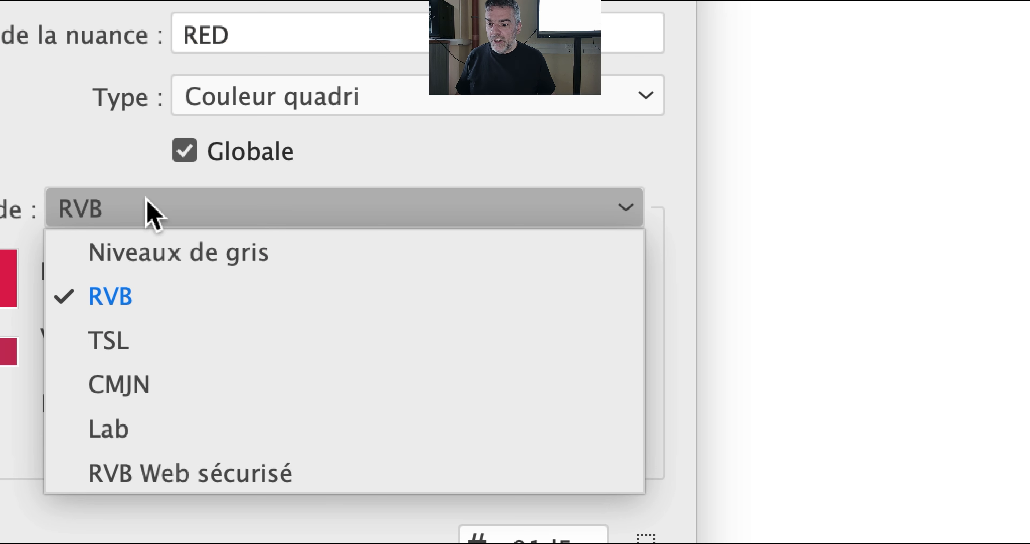
left_click(148, 384)
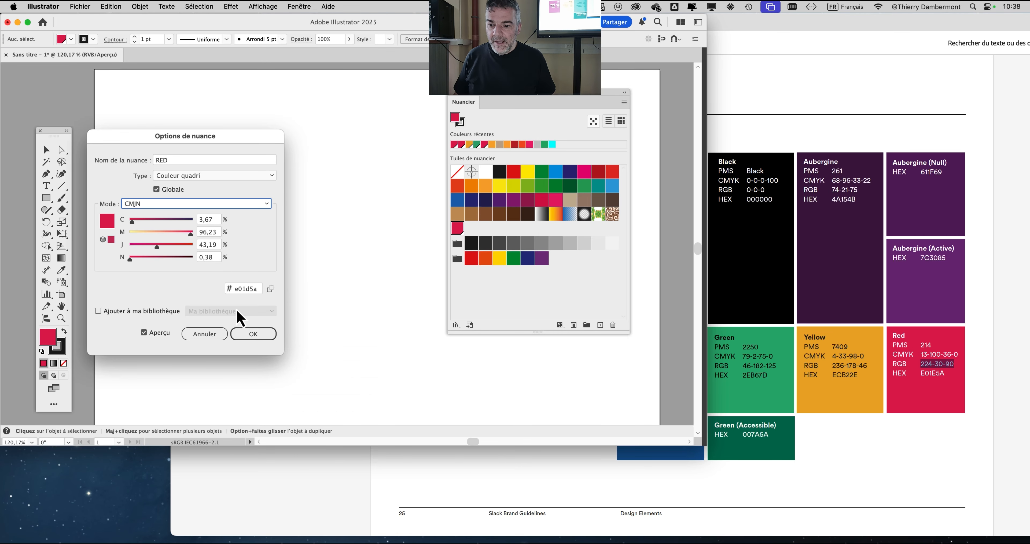
left_click(198, 538)
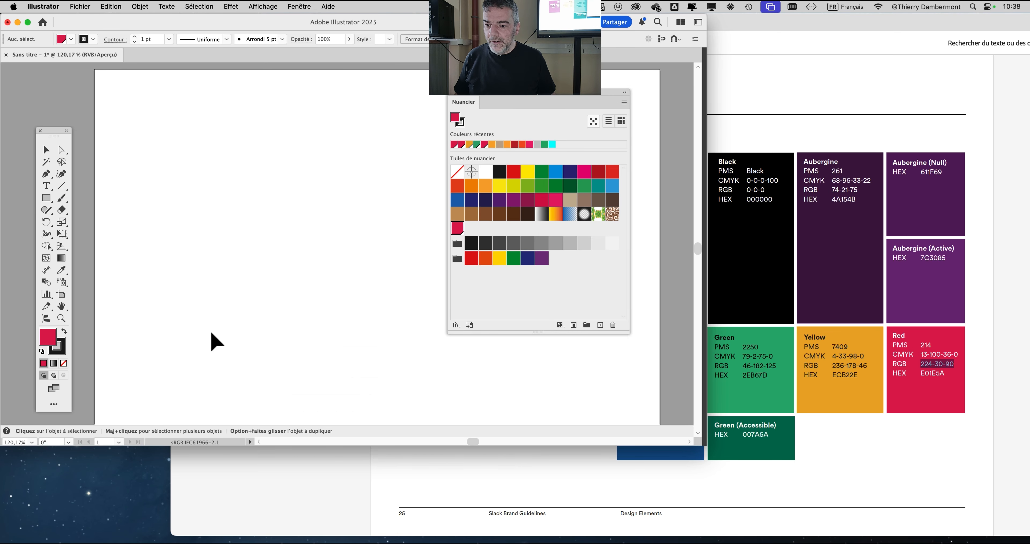
- Review the available CMJN working-space profiles in the application's color settings, keeping Coated FOGRA39 (ISO 12647-2:2004), and cancel
left_click(145, 10)
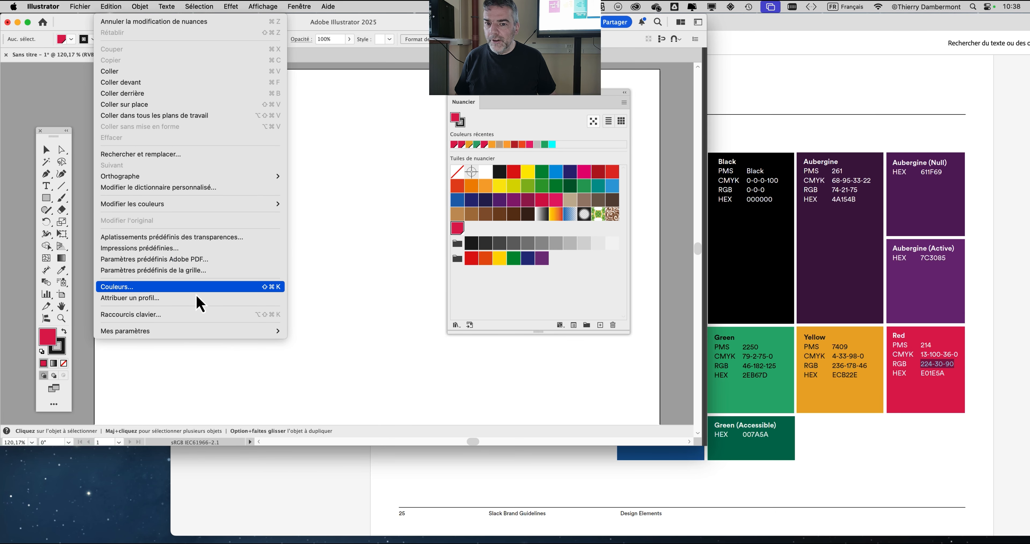
left_click(197, 290)
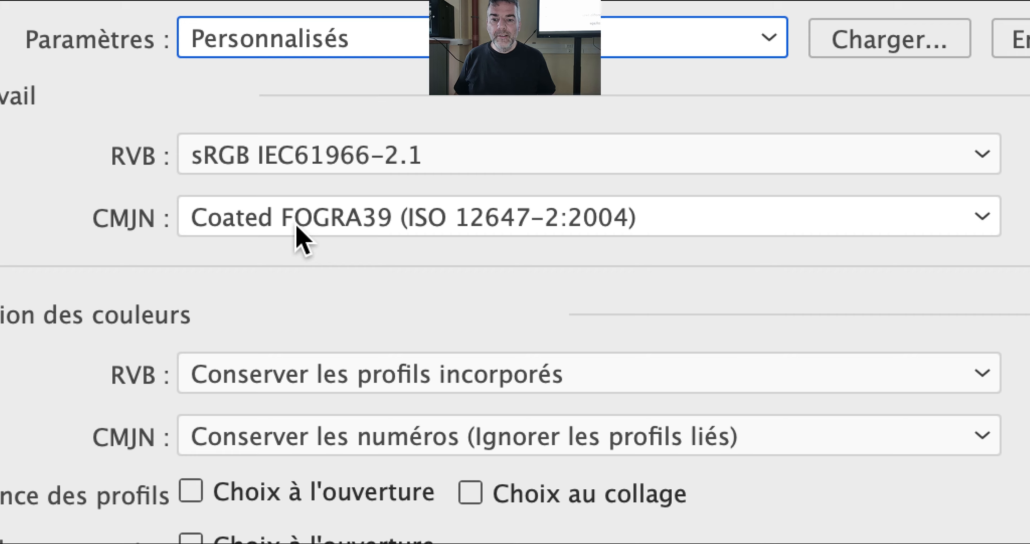
left_click(297, 226)
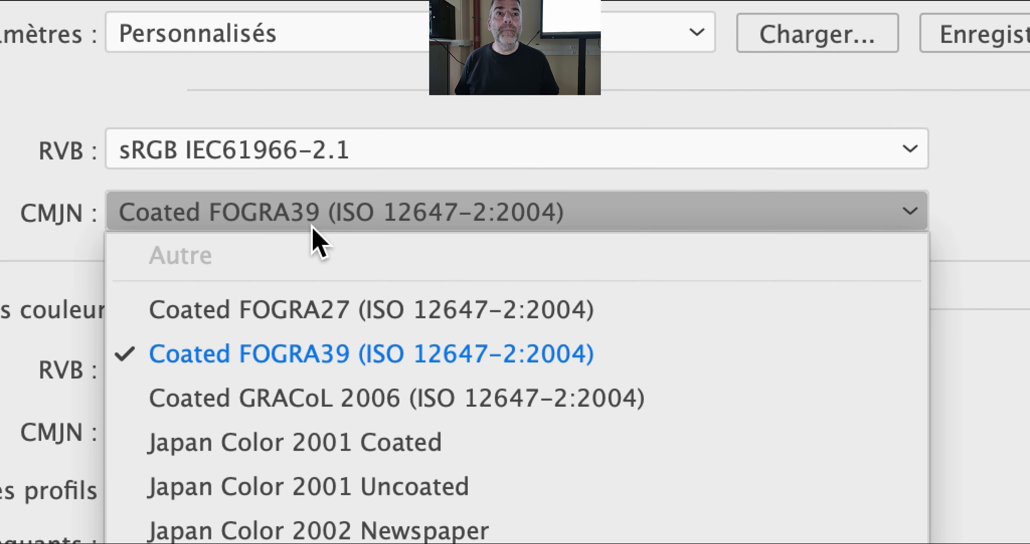
left_click(313, 226)
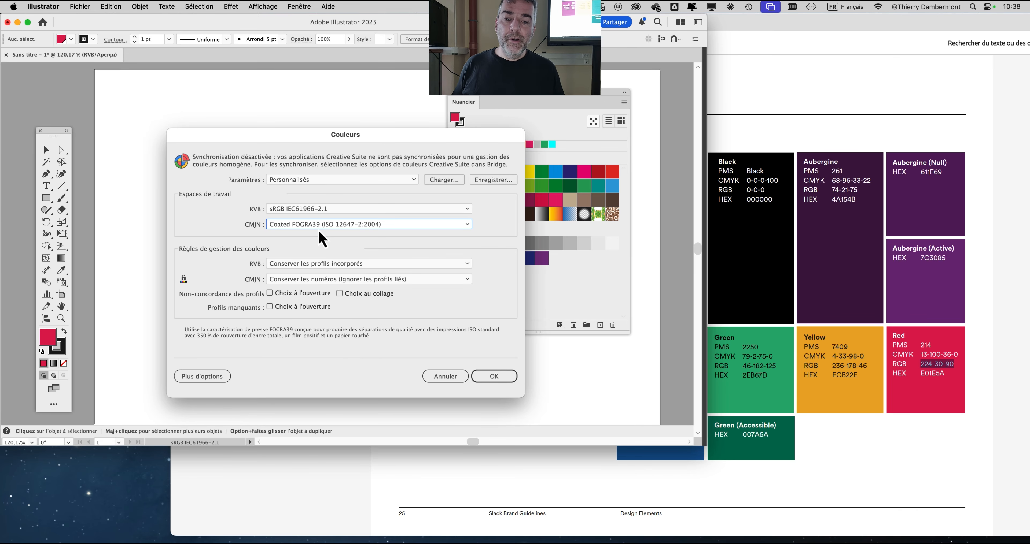
left_click(466, 379)
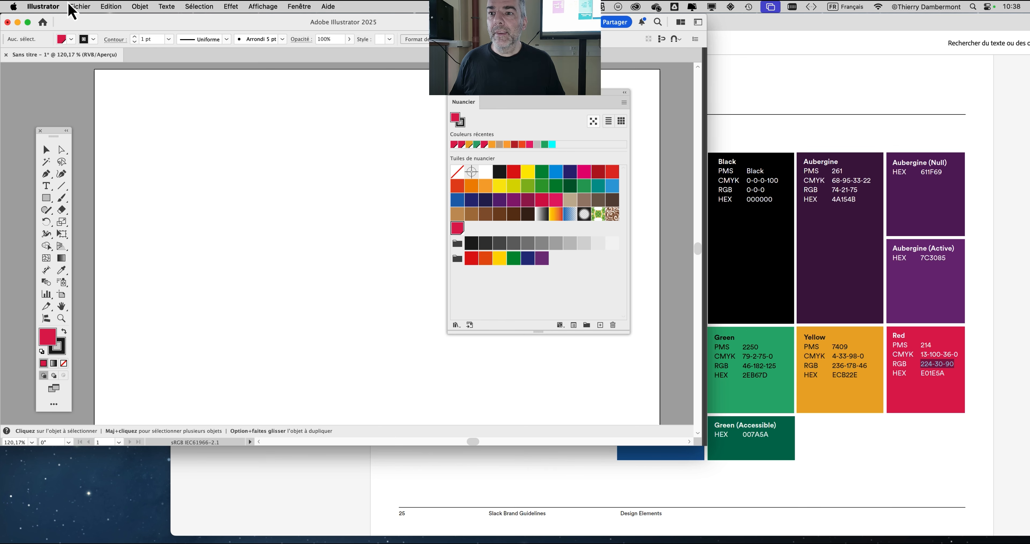
- Review the RVB and CMJN working spaces and color management policies once more, and accept the color settings
left_click(111, 7)
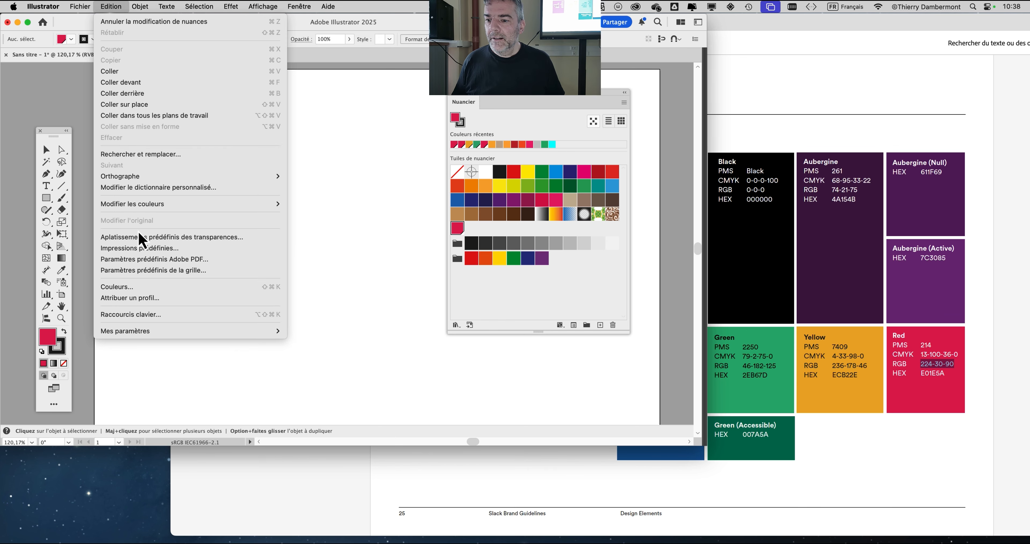
left_click(145, 290)
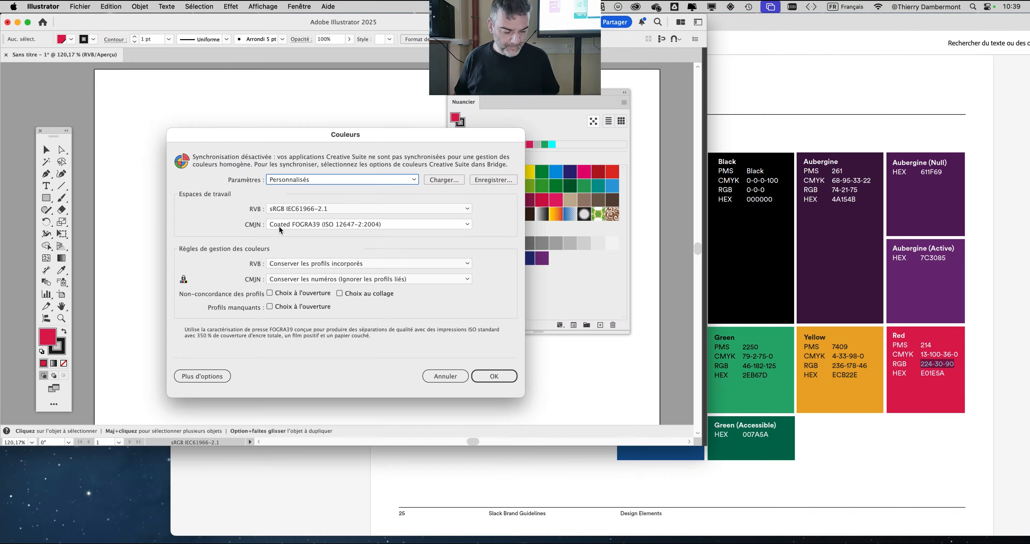
left_click(495, 376)
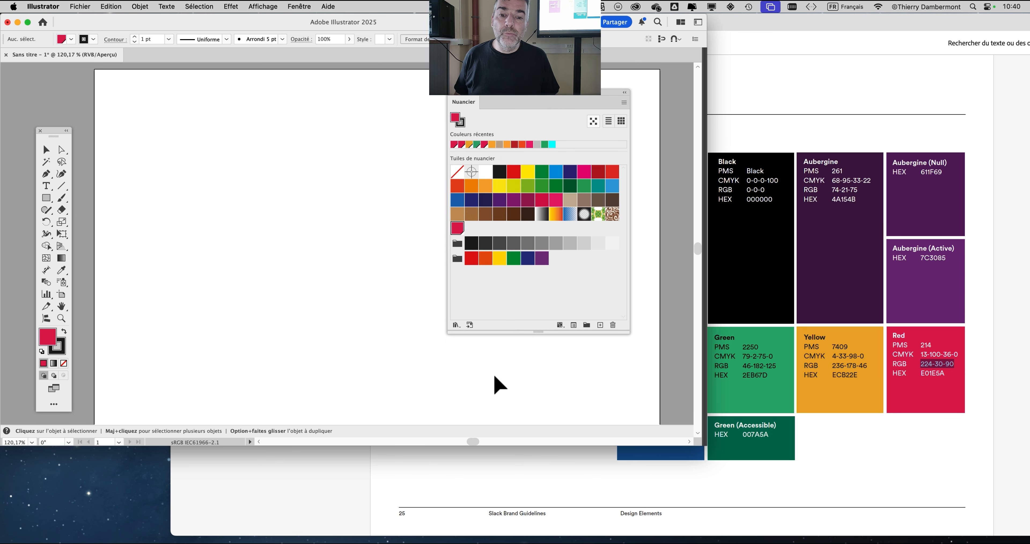